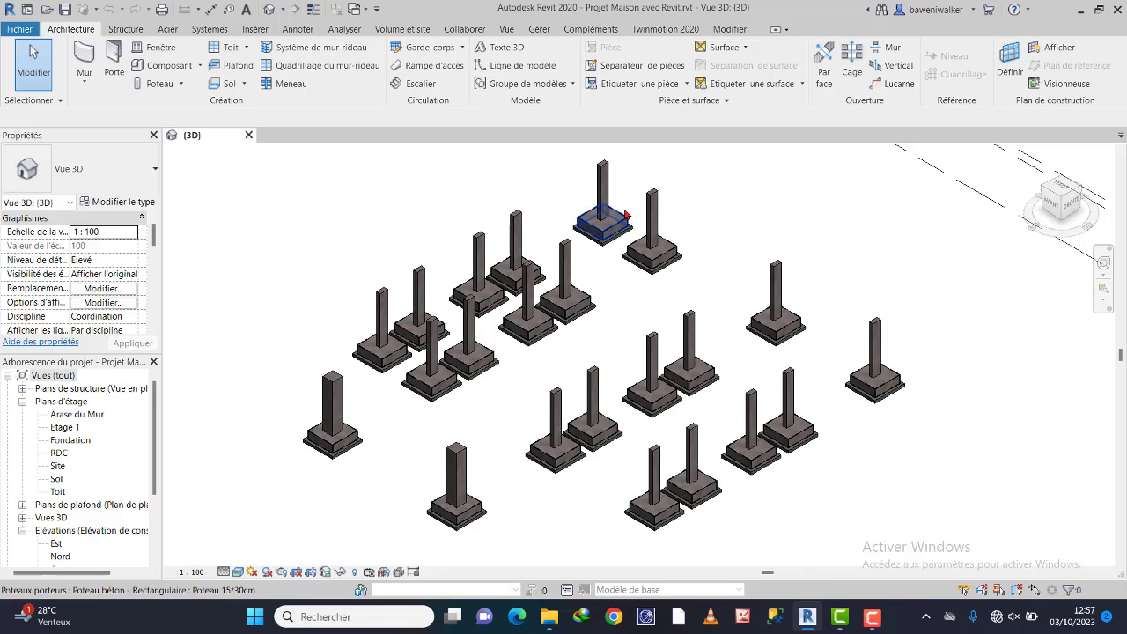
# Open the RDC floor plan, set its detail level to Elevé and change its visual style
pyautogui.doubleClick(58, 453)
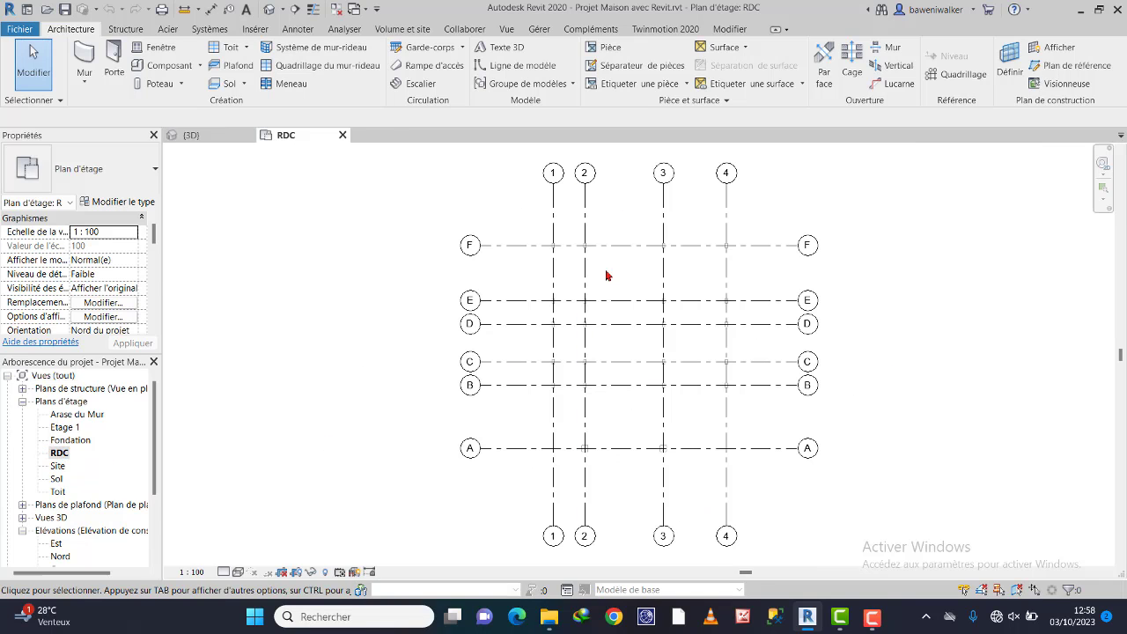
pyautogui.scroll(2, 690, 281)
pyautogui.moveTo(637, 388); pyautogui.dragTo(590, 361, button='middle')
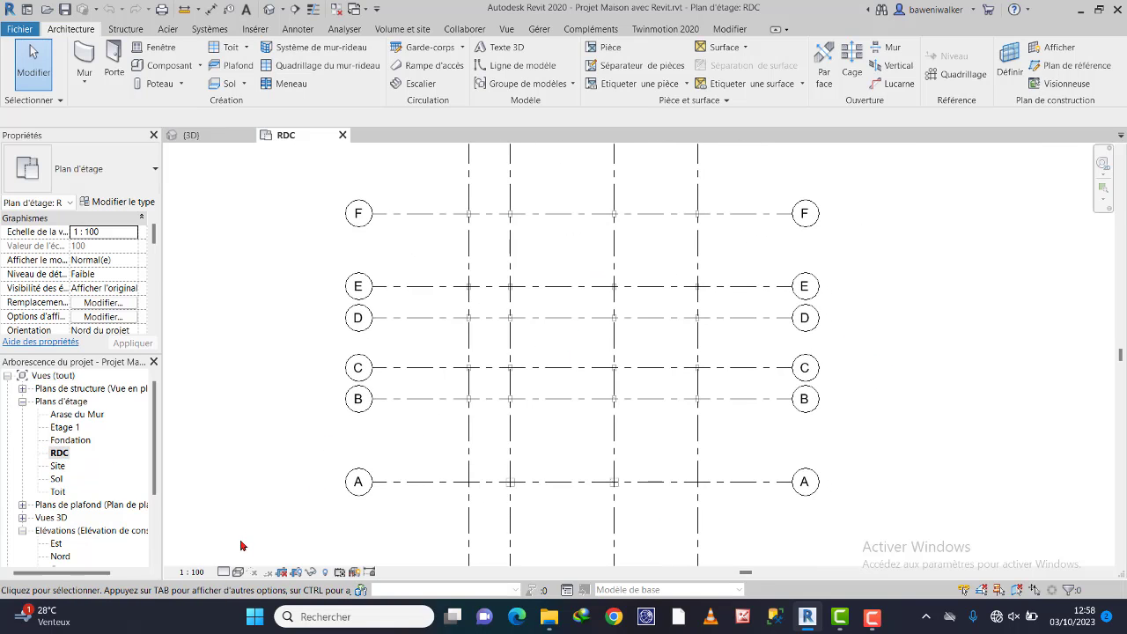
pyautogui.click(223, 572)
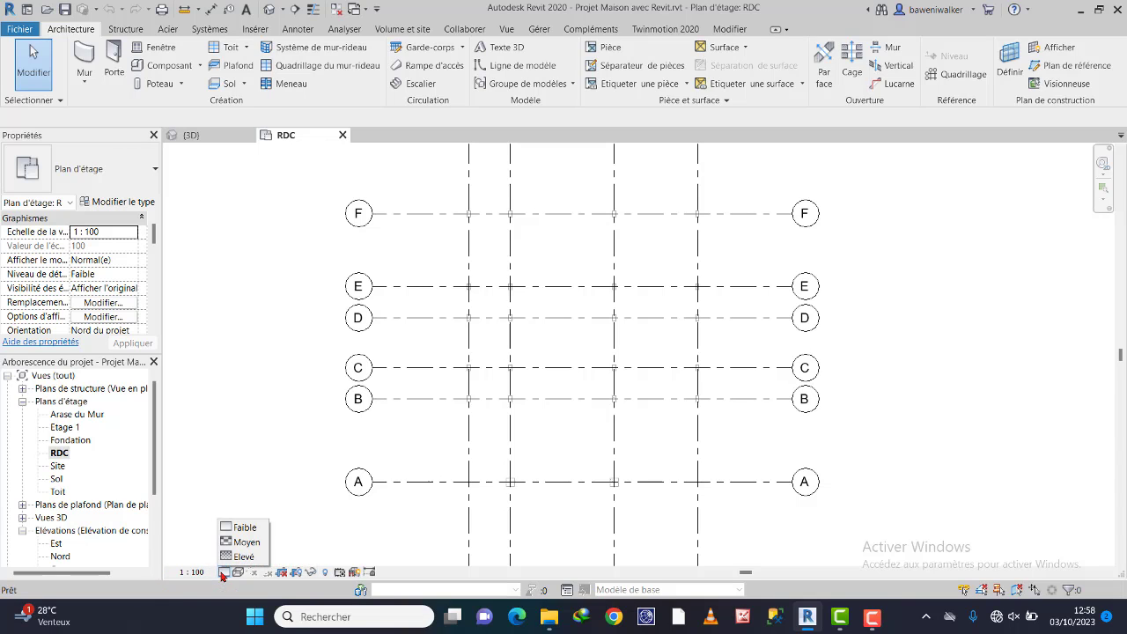
pyautogui.click(252, 556)
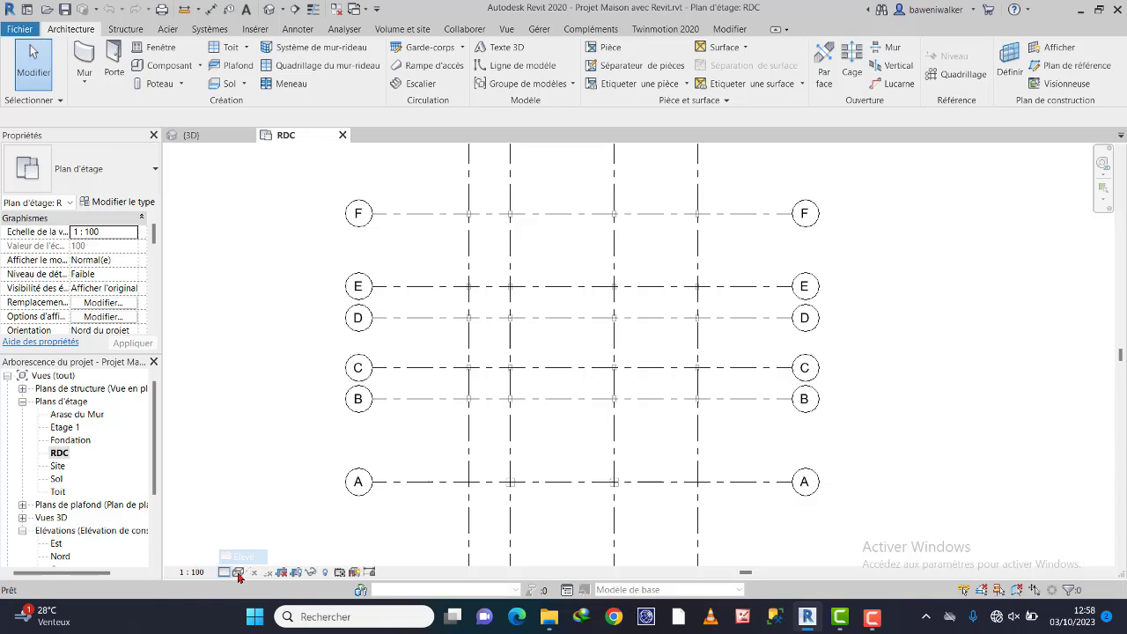
pyautogui.click(238, 572)
pyautogui.click(258, 546)
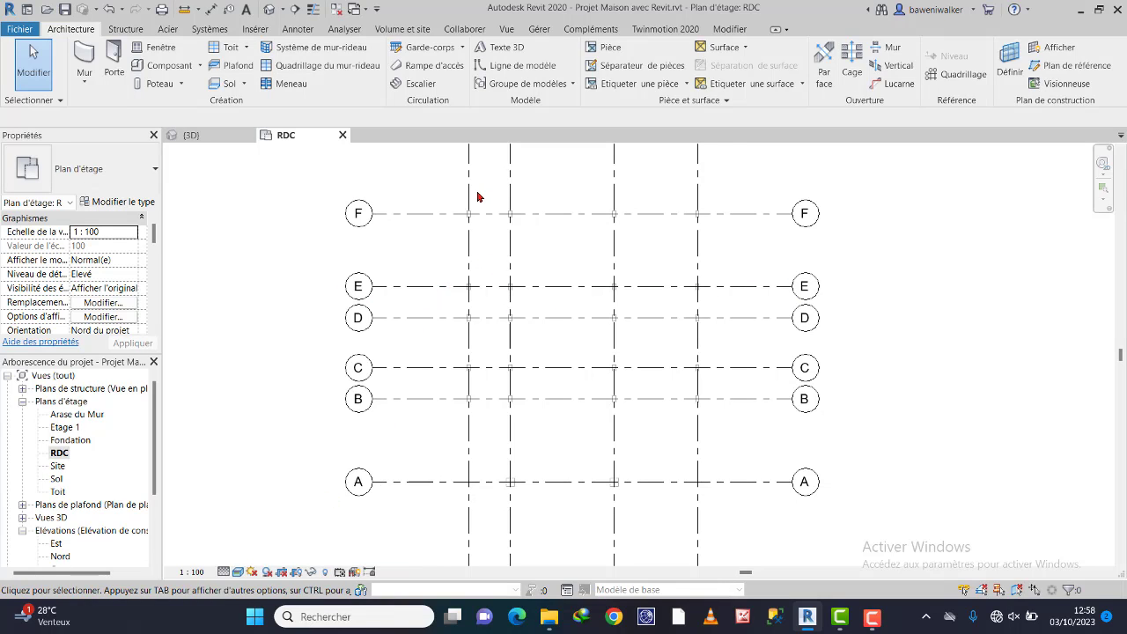
pyautogui.scroll(4, 480, 198)
pyautogui.scroll(-4, 405, 216)
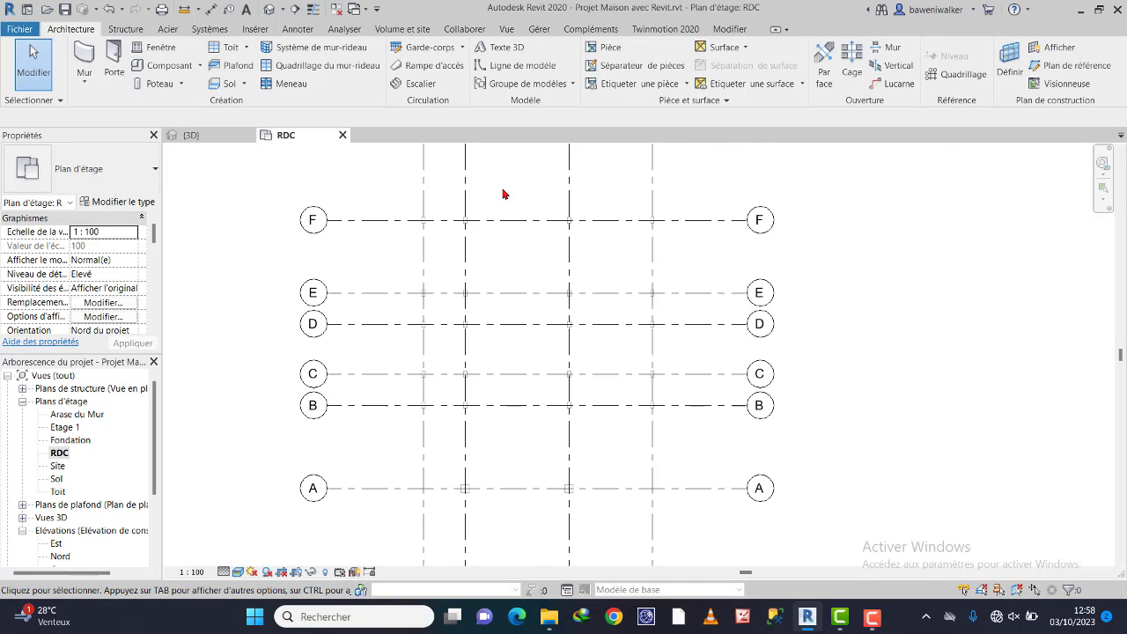
pyautogui.scroll(2, 503, 193)
pyautogui.scroll(-3, 536, 219)
pyautogui.scroll(2, 548, 188)
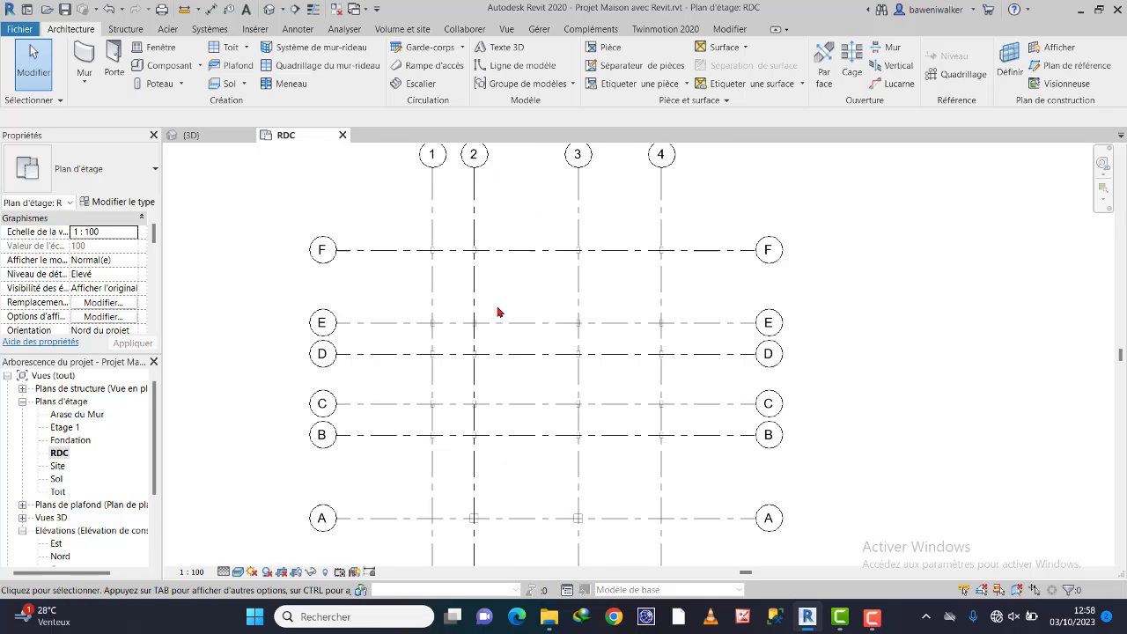
pyautogui.scroll(2, 497, 313)
pyautogui.moveTo(496, 335); pyautogui.dragTo(516, 256, button='middle')
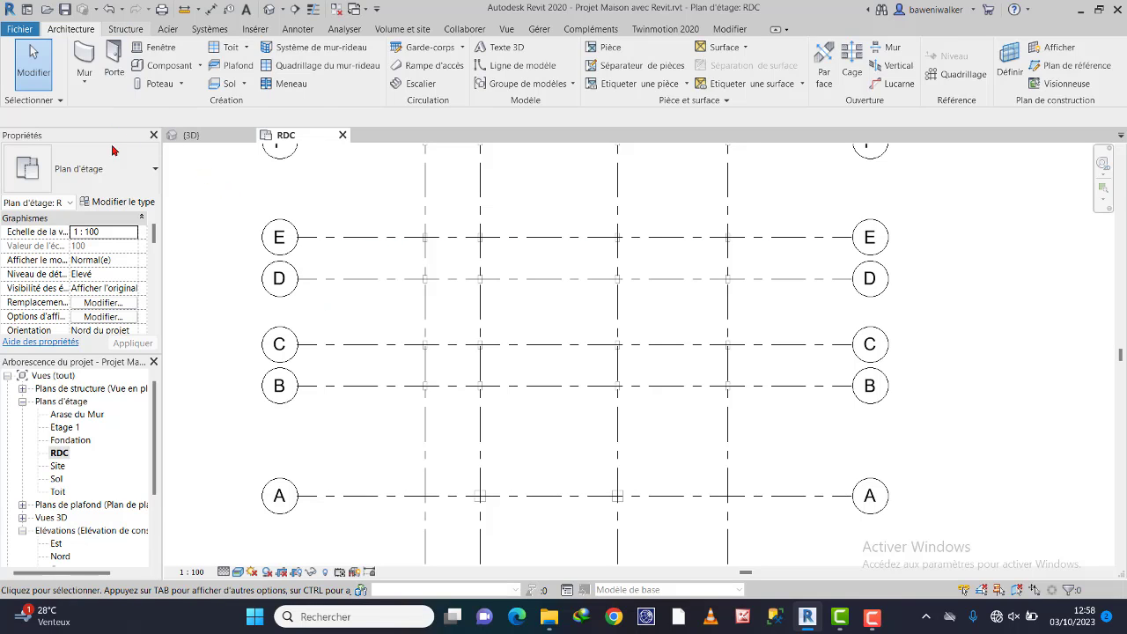
# Start the structural beam command and load the family Poutre rectangulaire - Béton.rfa from the Structure > Ossature > Béton library folder
pyautogui.click(125, 29)
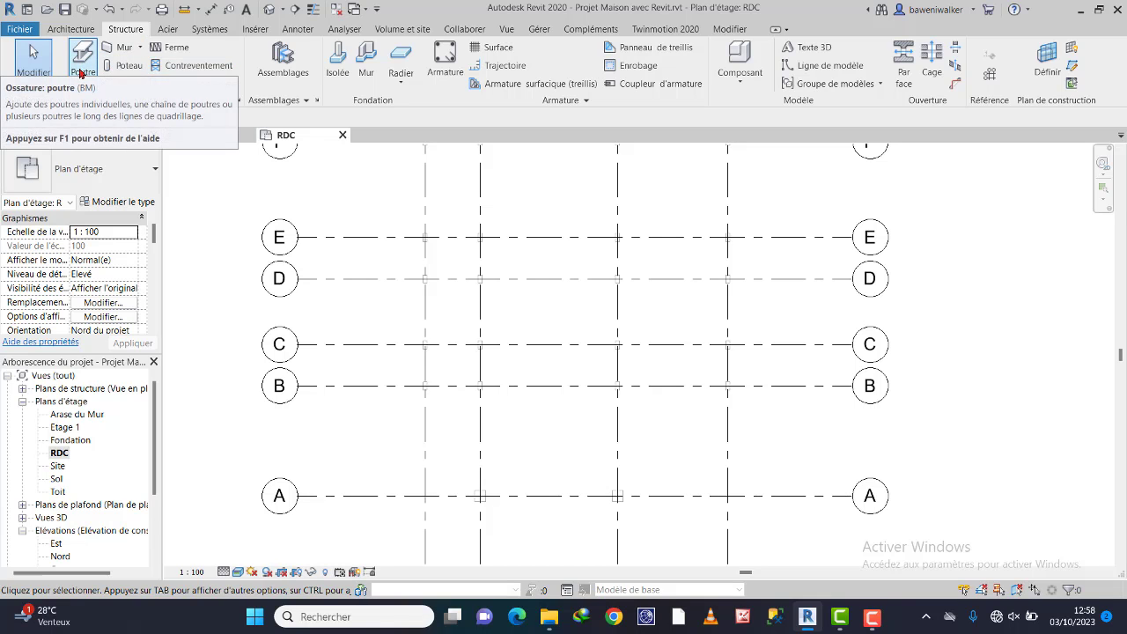
pyautogui.click(81, 73)
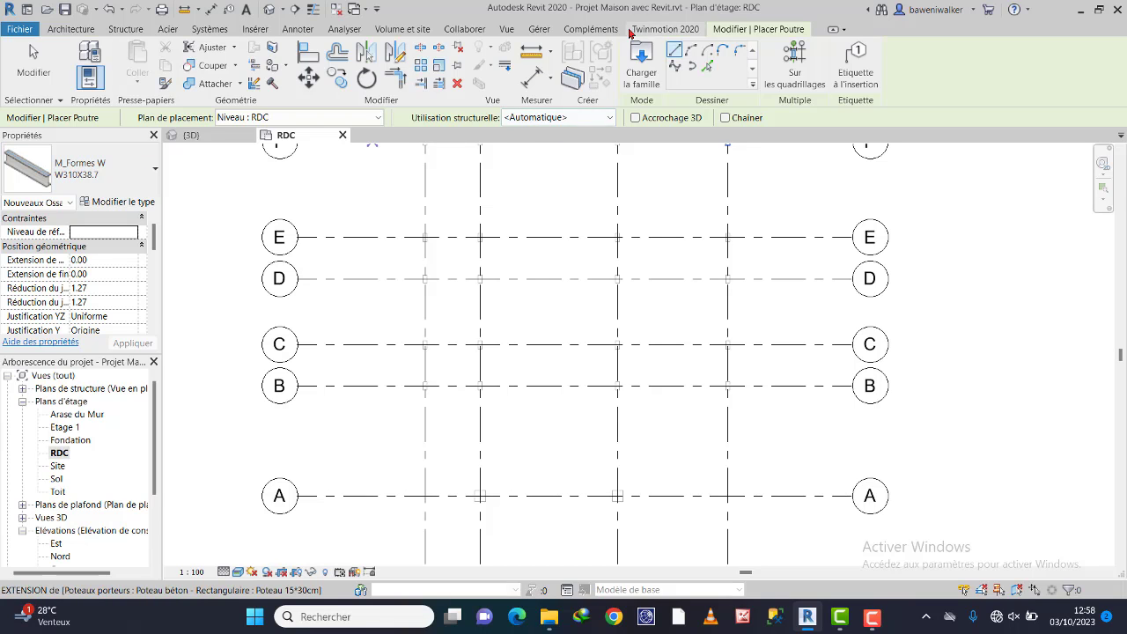
pyautogui.click(650, 62)
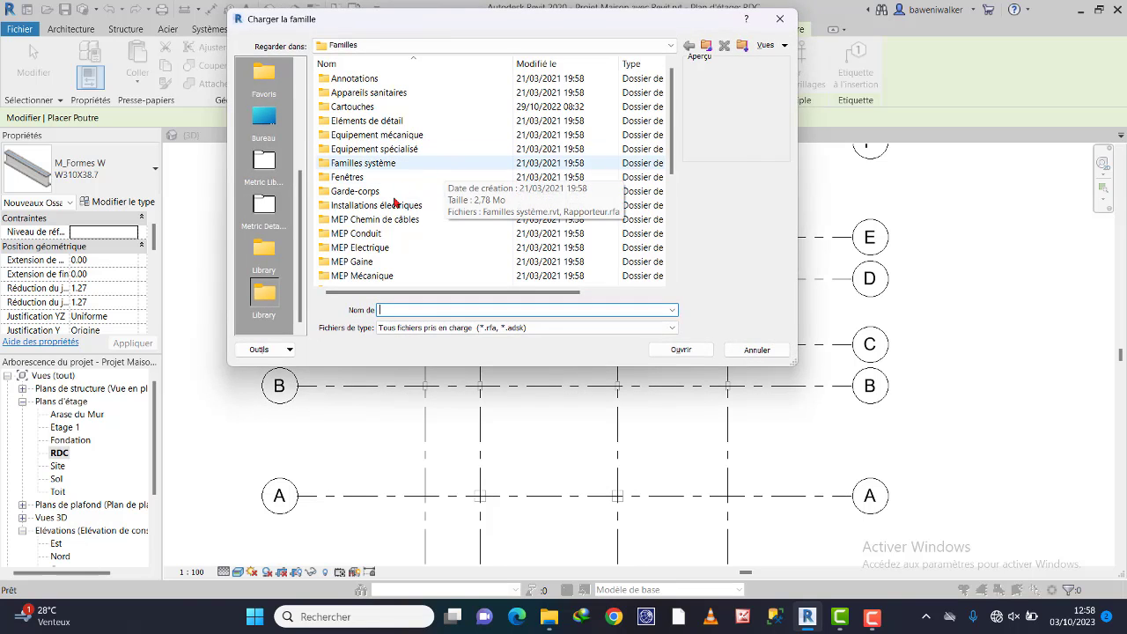
pyautogui.scroll(-5, 365, 229)
pyautogui.doubleClick(363, 261)
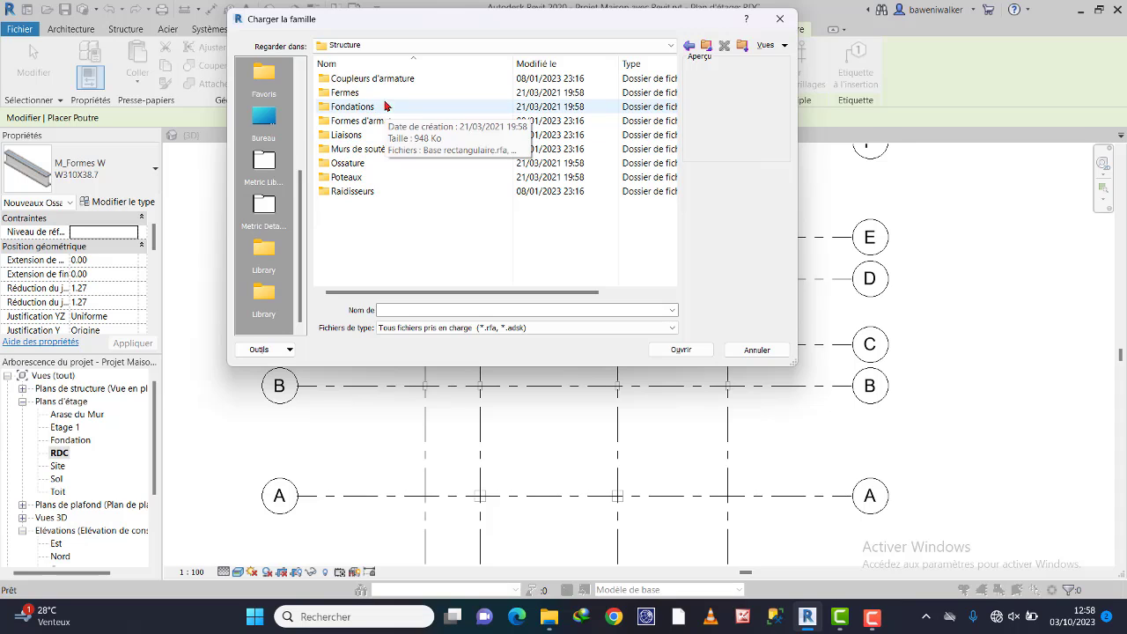
pyautogui.doubleClick(363, 166)
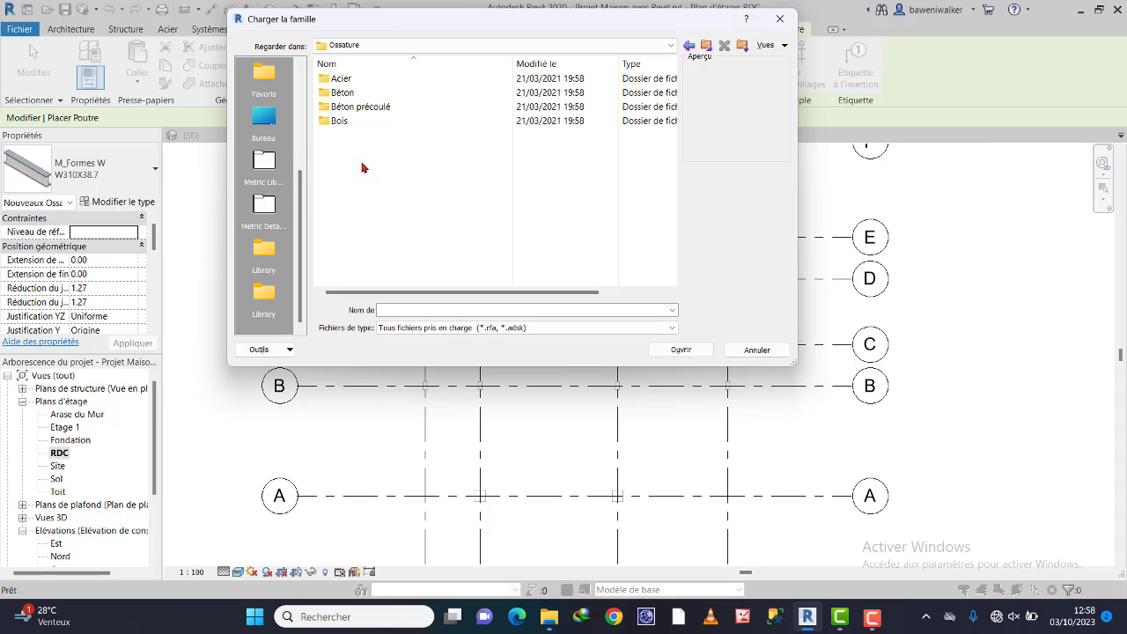
pyautogui.doubleClick(343, 93)
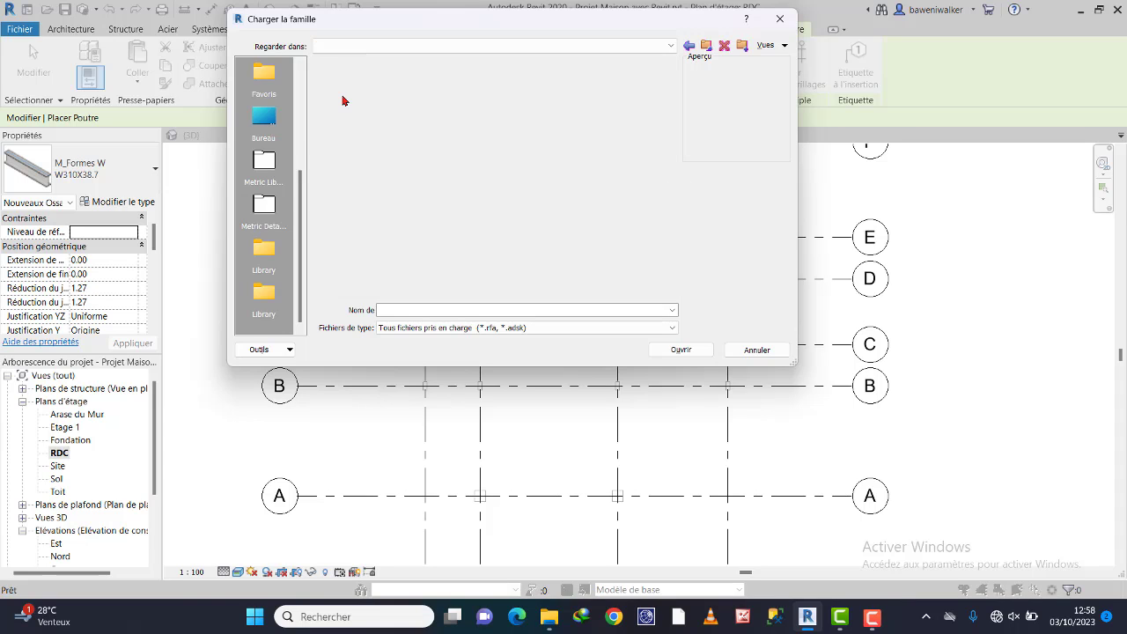
pyautogui.click(356, 81)
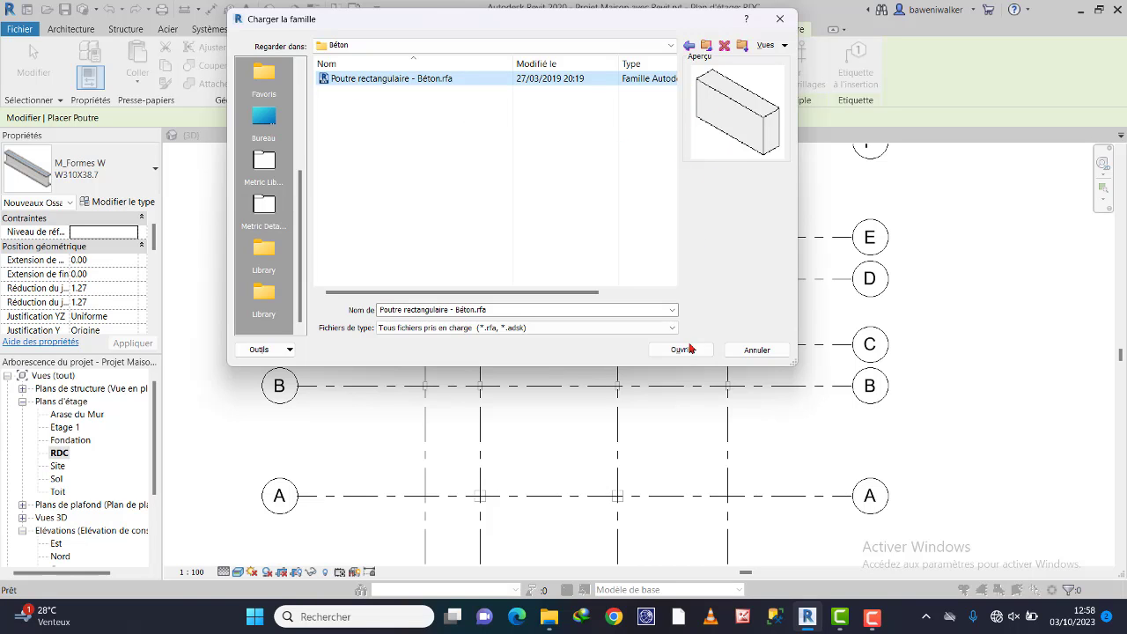
pyautogui.click(683, 349)
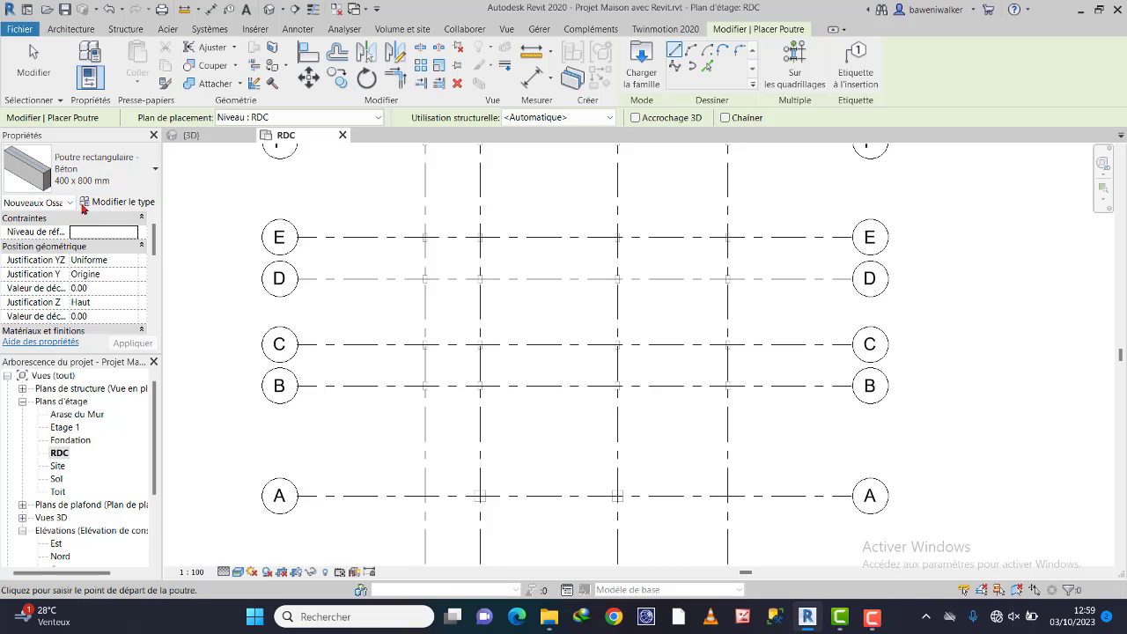
# Duplicate the 400 x 800 mm beam type as "Longrine 15*30cm" with b set to 15 and h to 30
pyautogui.click(115, 205)
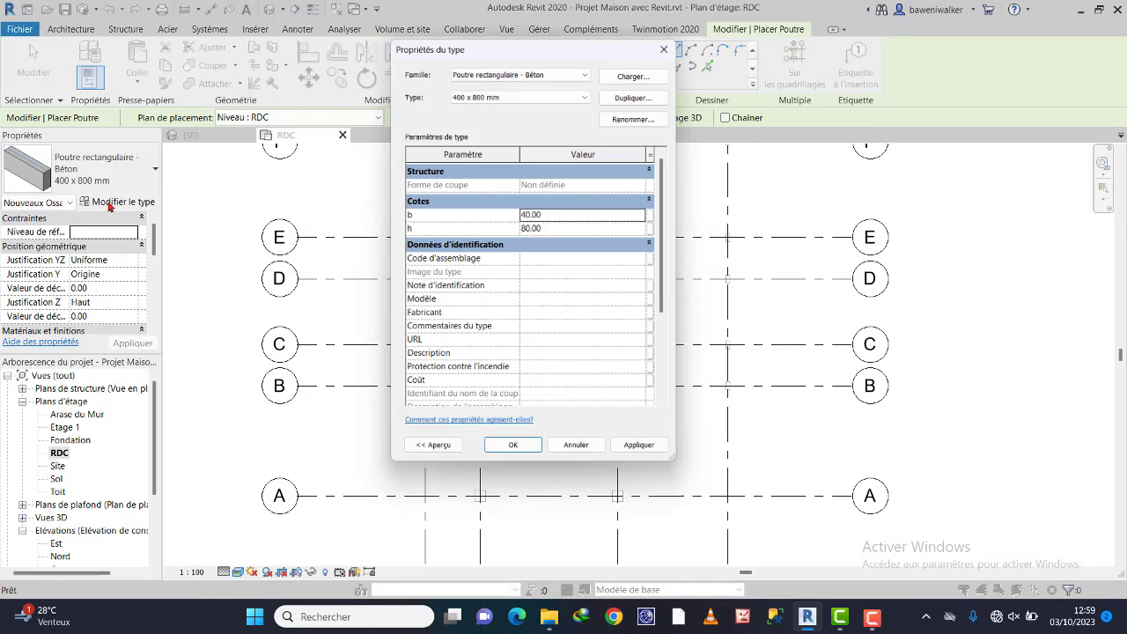
pyautogui.click(649, 92)
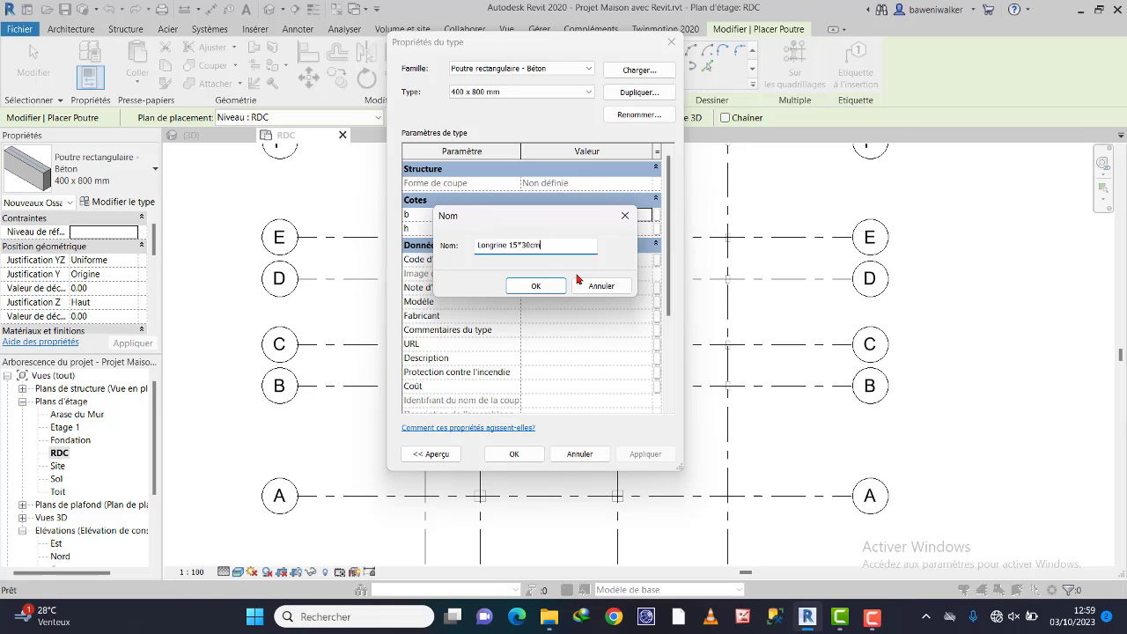
pyautogui.click(509, 290)
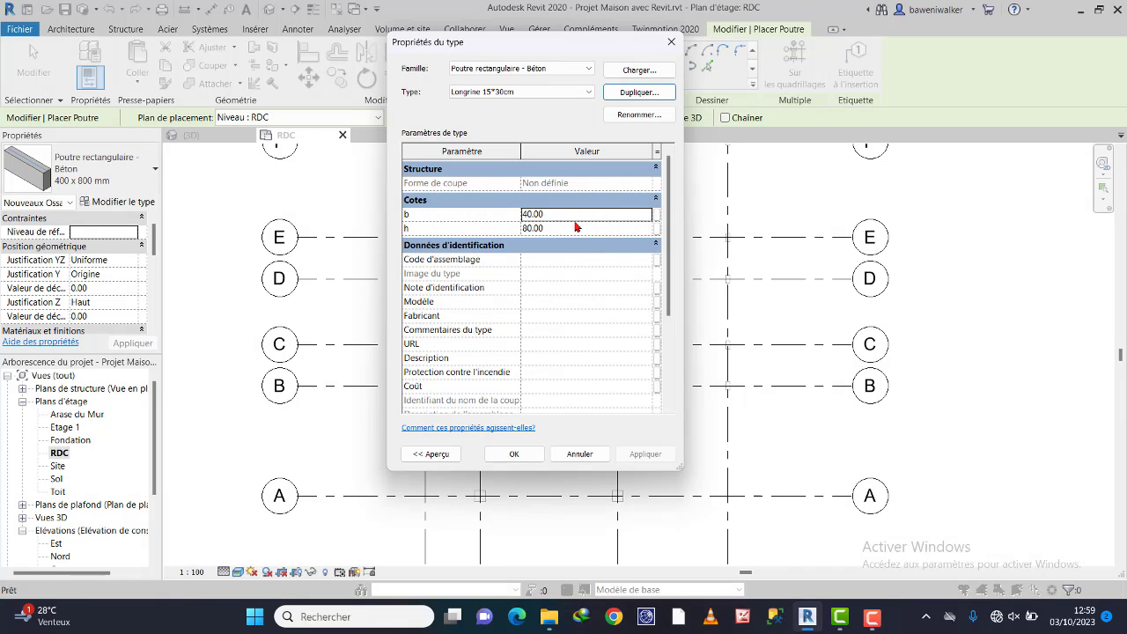
pyautogui.click(568, 218)
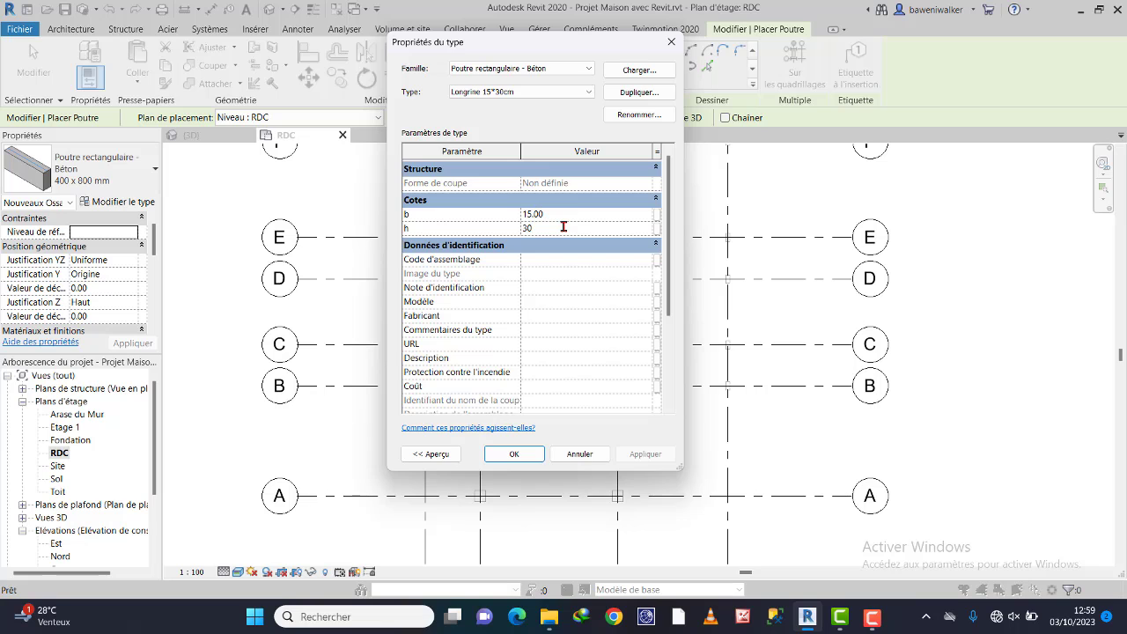
pyautogui.click(514, 454)
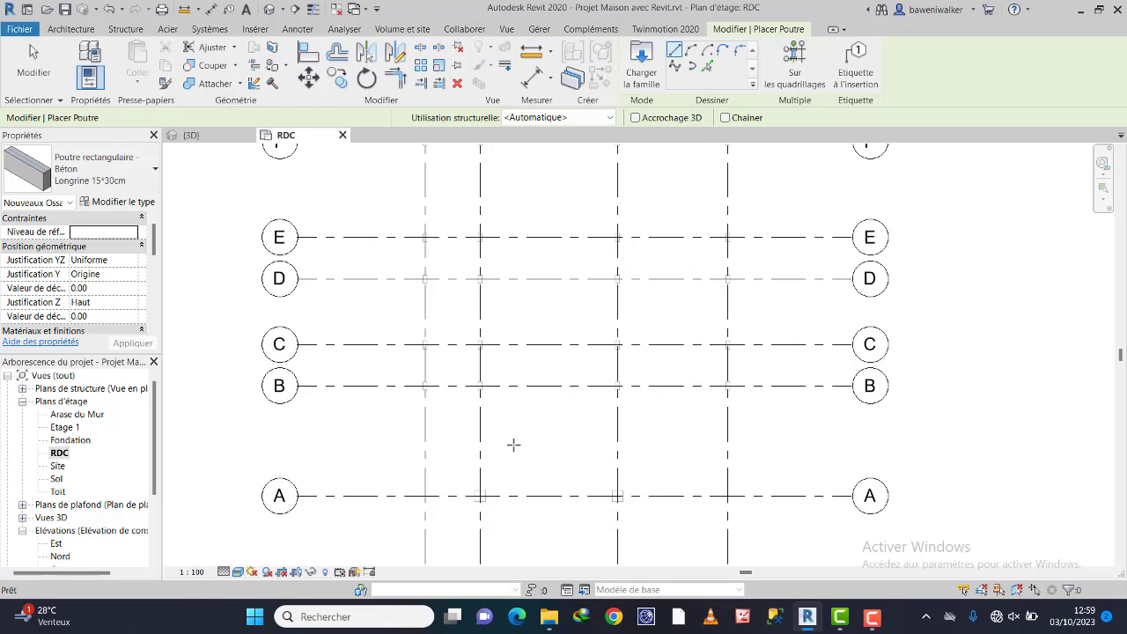
# Place a Longrine 15*30cm beam along grid line 1 from the column at grid B to the column at grid F
pyautogui.scroll(-2, 564, 414)
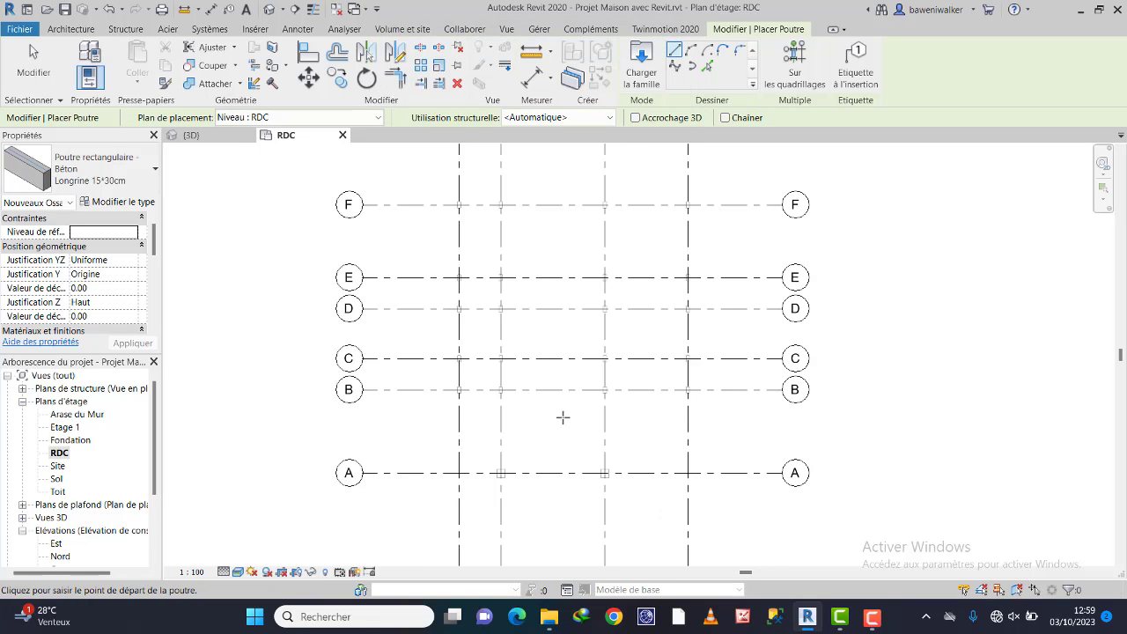
pyautogui.scroll(1, 563, 423)
pyautogui.moveTo(564, 423); pyautogui.dragTo(536, 356, button='middle')
pyautogui.moveTo(484, 332); pyautogui.dragTo(442, 423, button='middle')
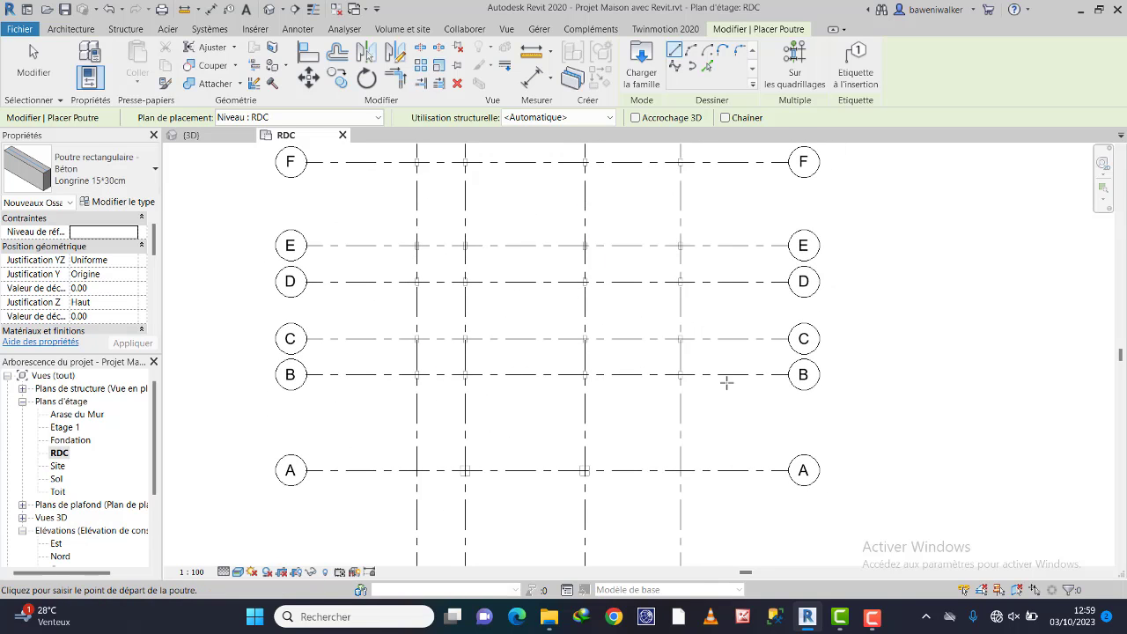
pyautogui.moveTo(518, 367); pyautogui.dragTo(520, 428, button='middle')
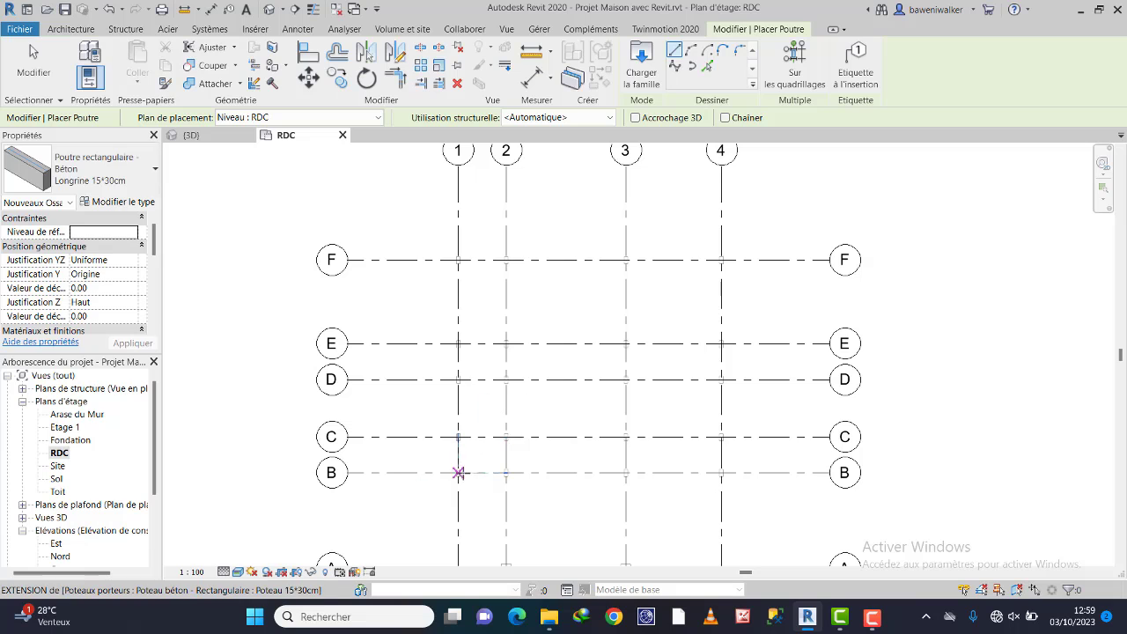
pyautogui.scroll(6, 456, 478)
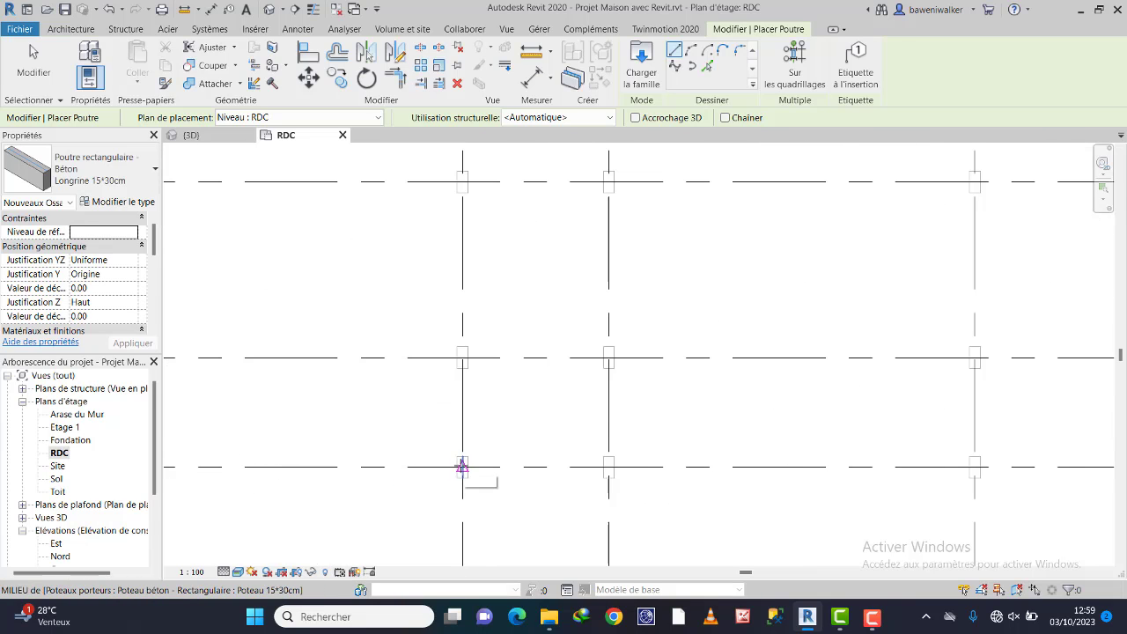
pyautogui.click(462, 467)
pyautogui.scroll(-1, 461, 251)
pyautogui.moveTo(461, 227); pyautogui.dragTo(441, 370, button='middle')
pyautogui.scroll(-1, 442, 370)
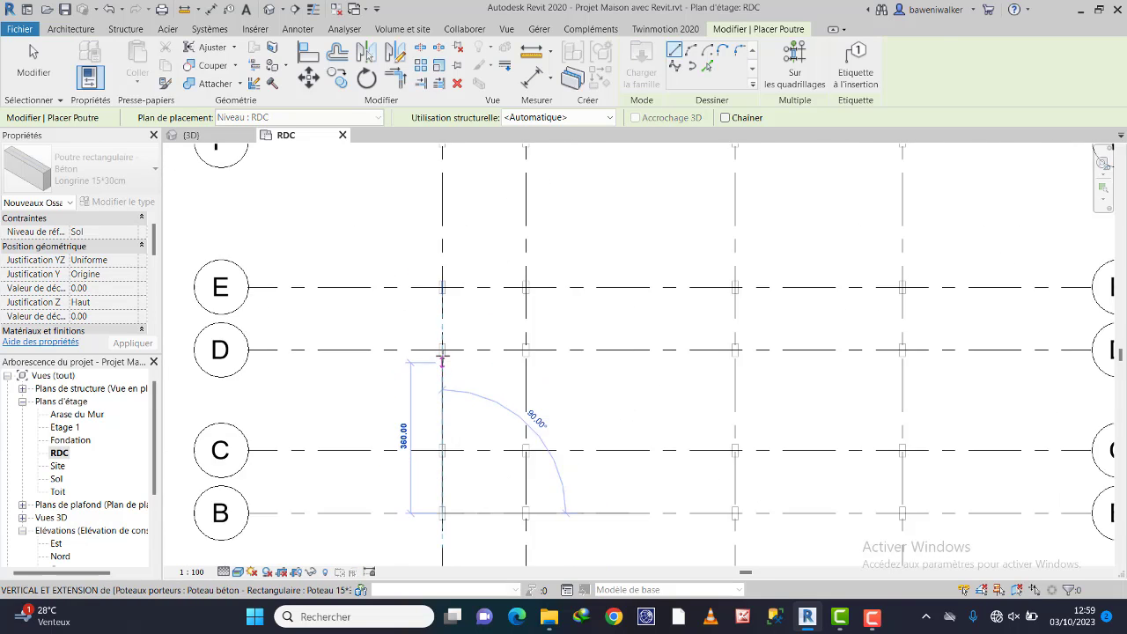
pyautogui.scroll(-3, 442, 359)
pyautogui.scroll(3, 442, 251)
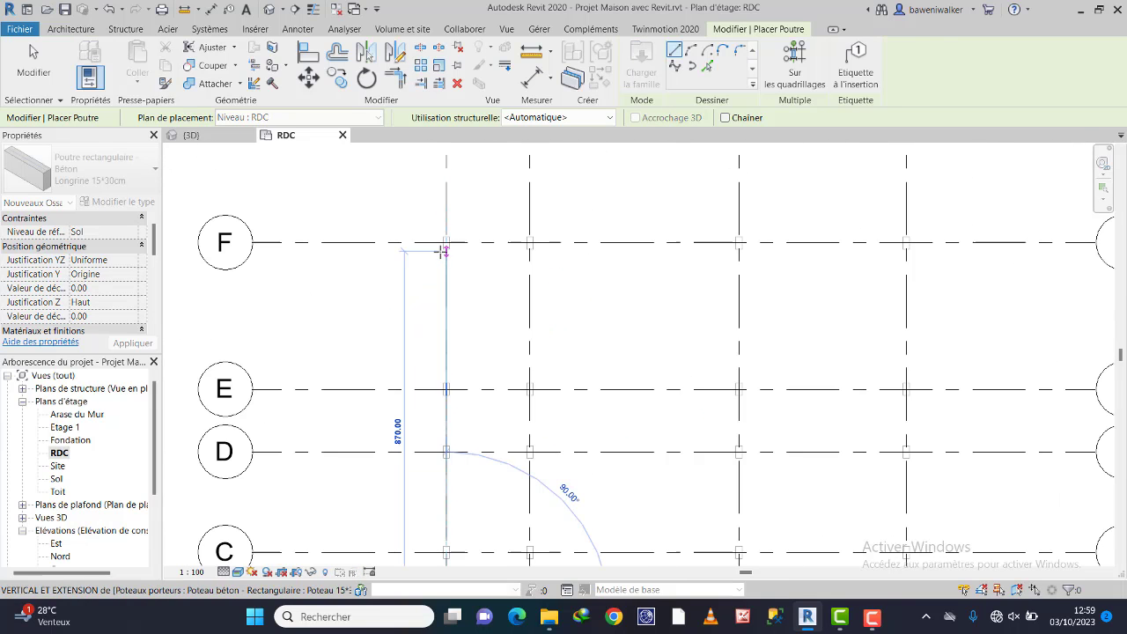
pyautogui.scroll(3, 443, 248)
pyautogui.click(450, 243)
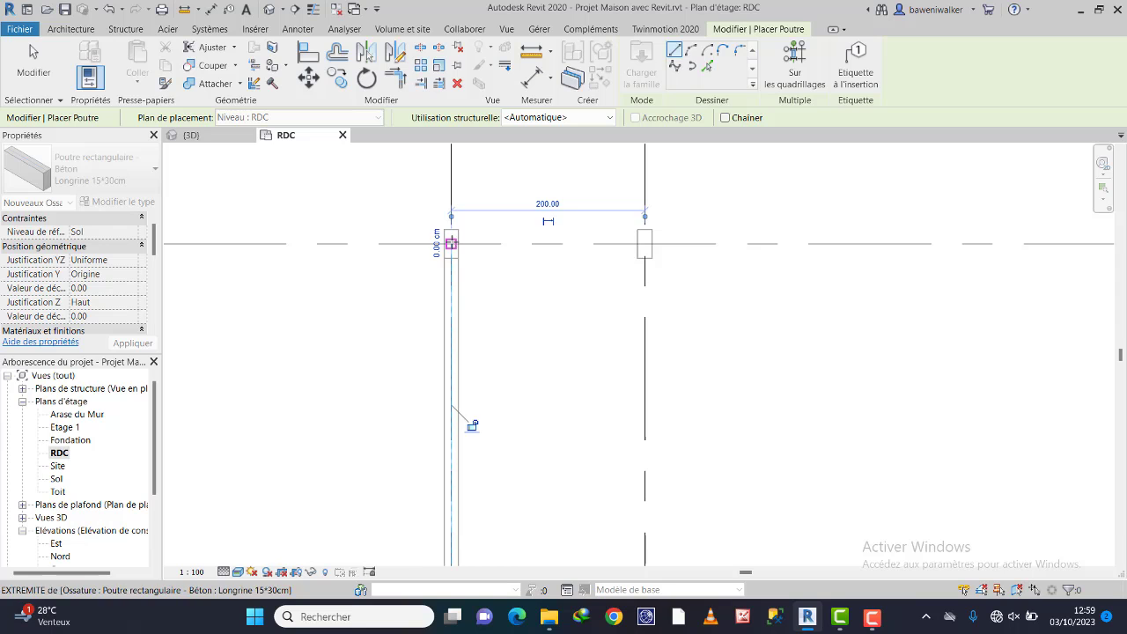
# Place a Longrine 15*30cm beam along grid line 2 from the column at grid A to the column at grid F
pyautogui.scroll(-4, 540, 256)
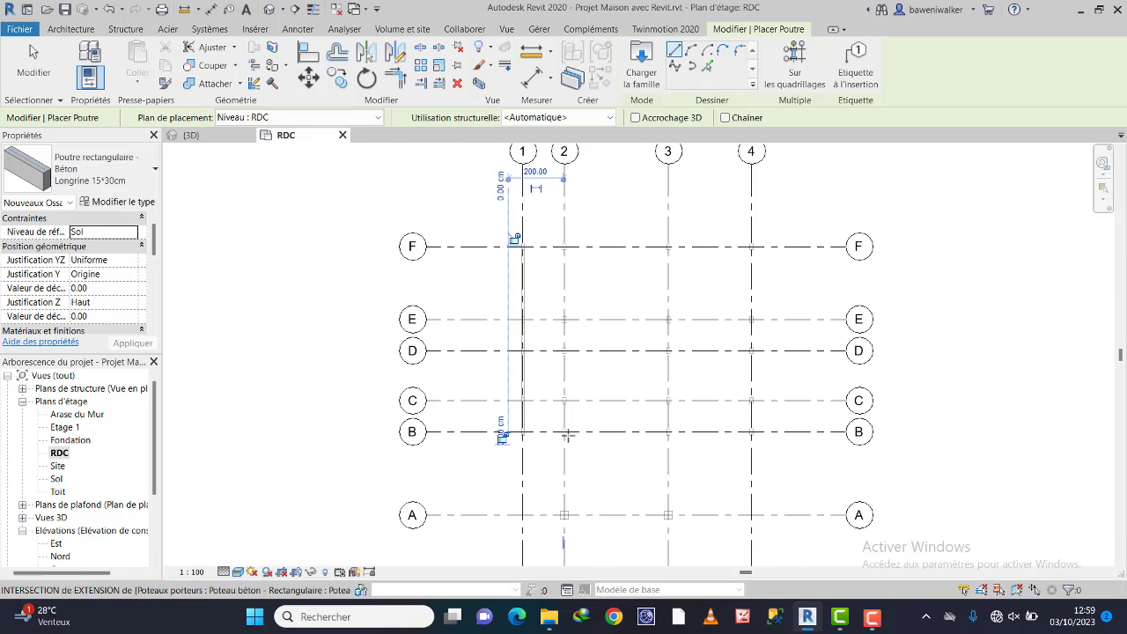
pyautogui.scroll(3, 568, 432)
pyautogui.moveTo(576, 489); pyautogui.dragTo(557, 320, button='middle')
pyautogui.scroll(5, 541, 392)
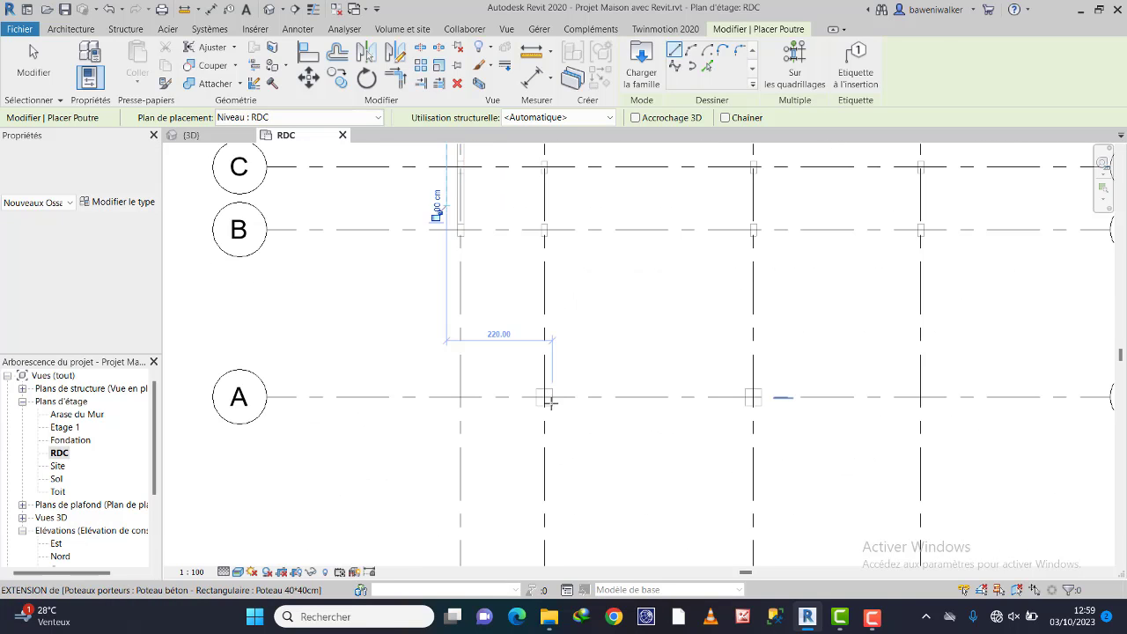
pyautogui.click(535, 393)
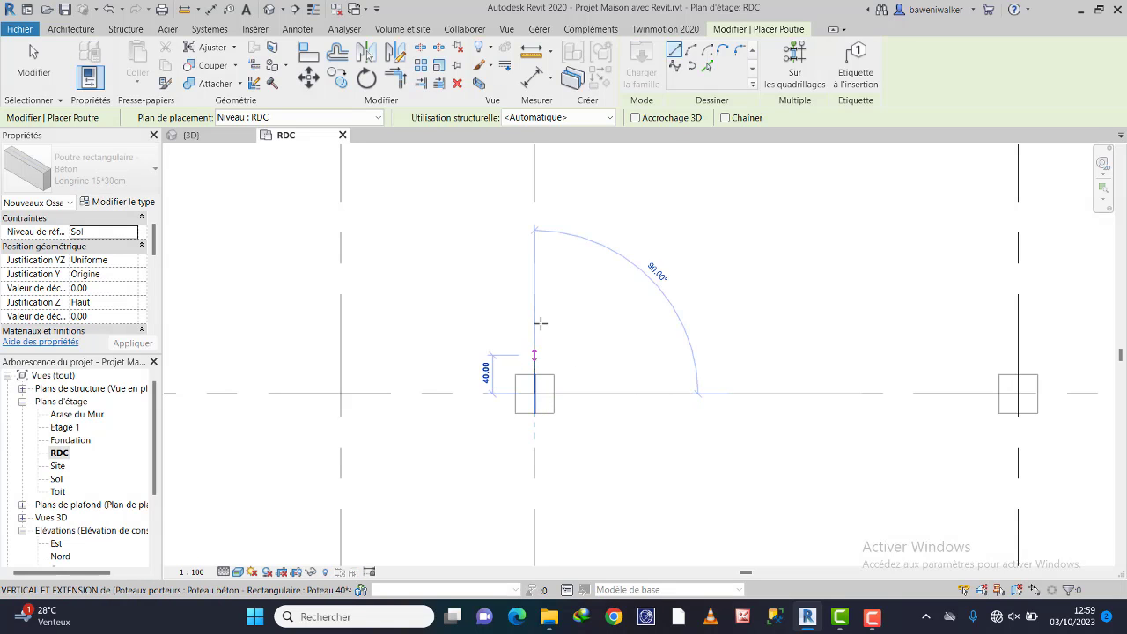
pyautogui.scroll(-5, 537, 303)
pyautogui.scroll(5, 537, 290)
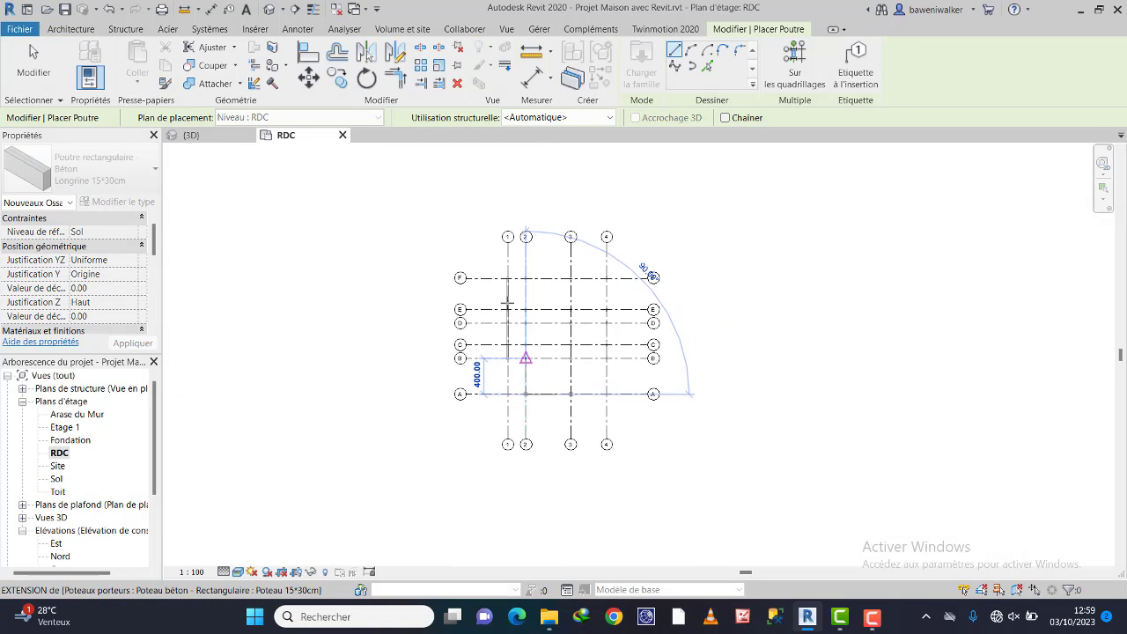
pyautogui.scroll(2, 537, 291)
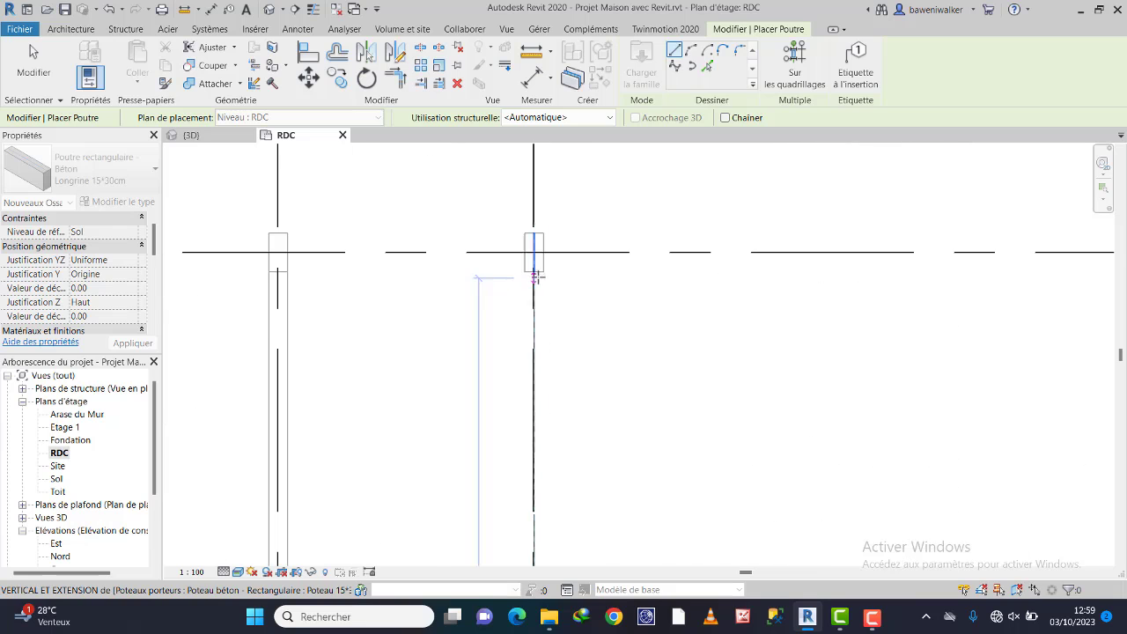
pyautogui.click(533, 253)
pyautogui.scroll(-5, 647, 273)
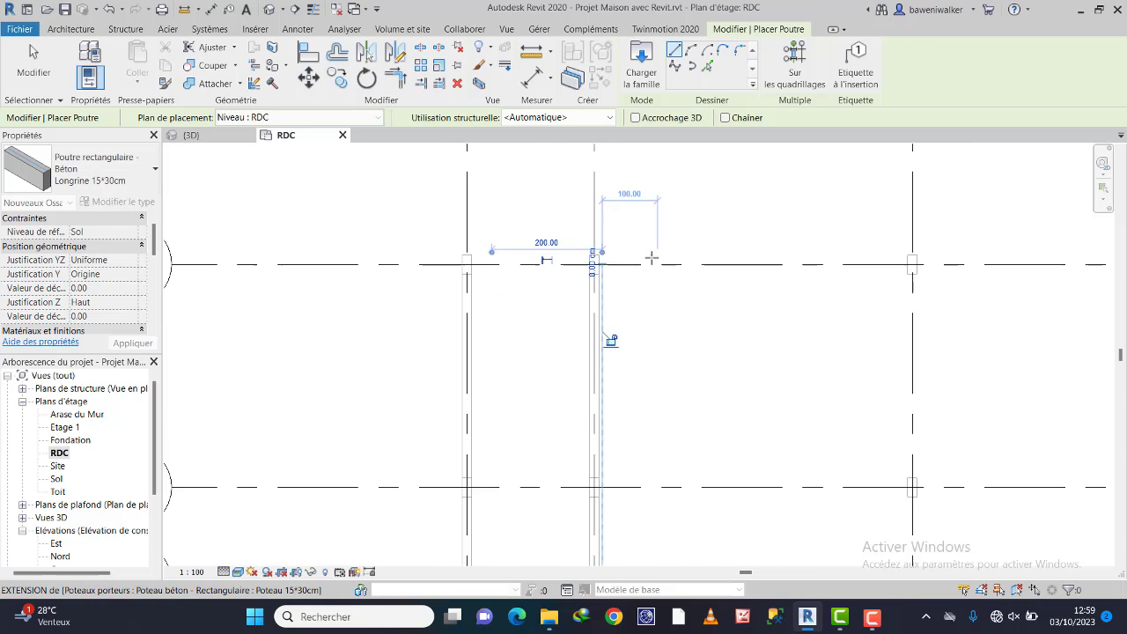
pyautogui.moveTo(696, 396); pyautogui.dragTo(591, 266, button='middle')
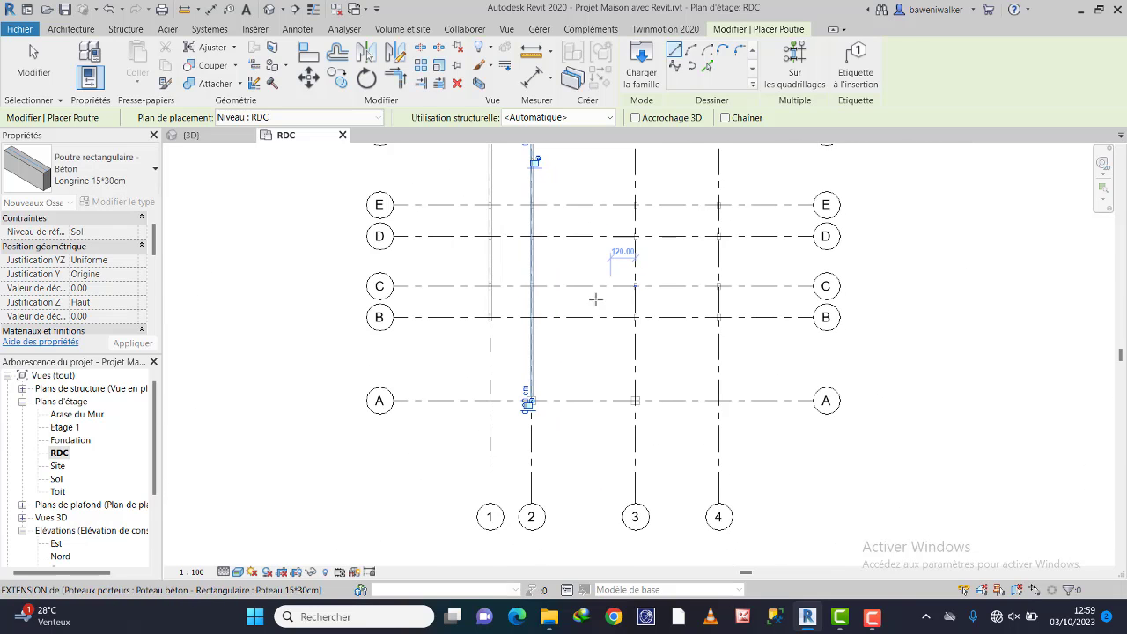
# Place a Longrine 15*30cm beam along grid line 3 from the column at grid A to the column at grid F
pyautogui.scroll(4, 630, 394)
pyautogui.click(631, 390)
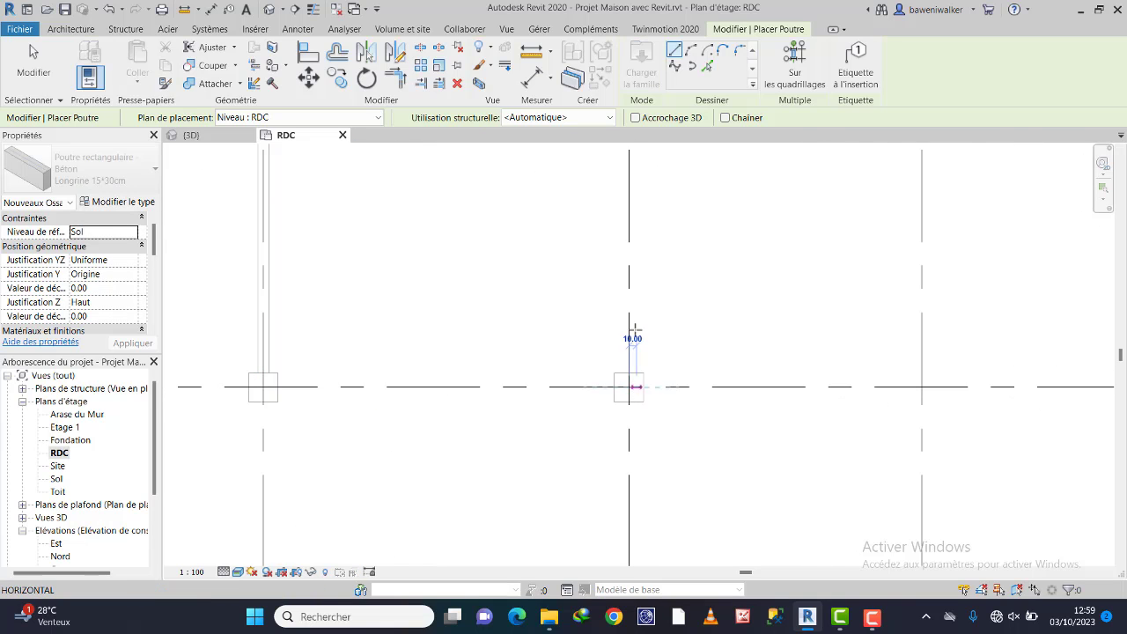
pyautogui.scroll(-6, 632, 255)
pyautogui.scroll(5, 639, 238)
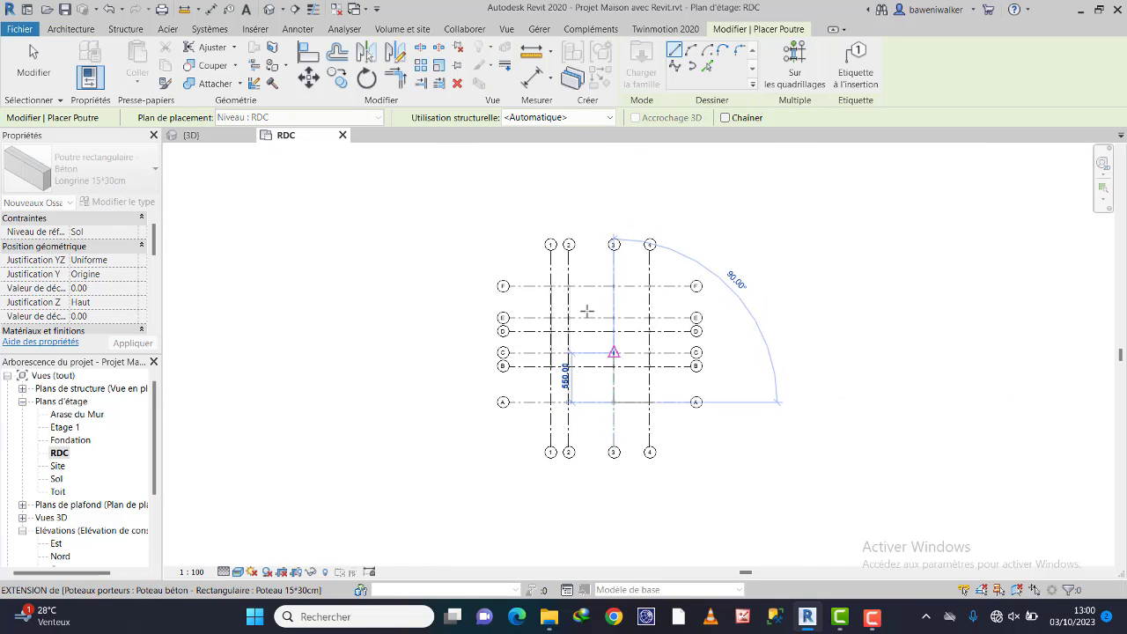
pyautogui.scroll(5, 625, 293)
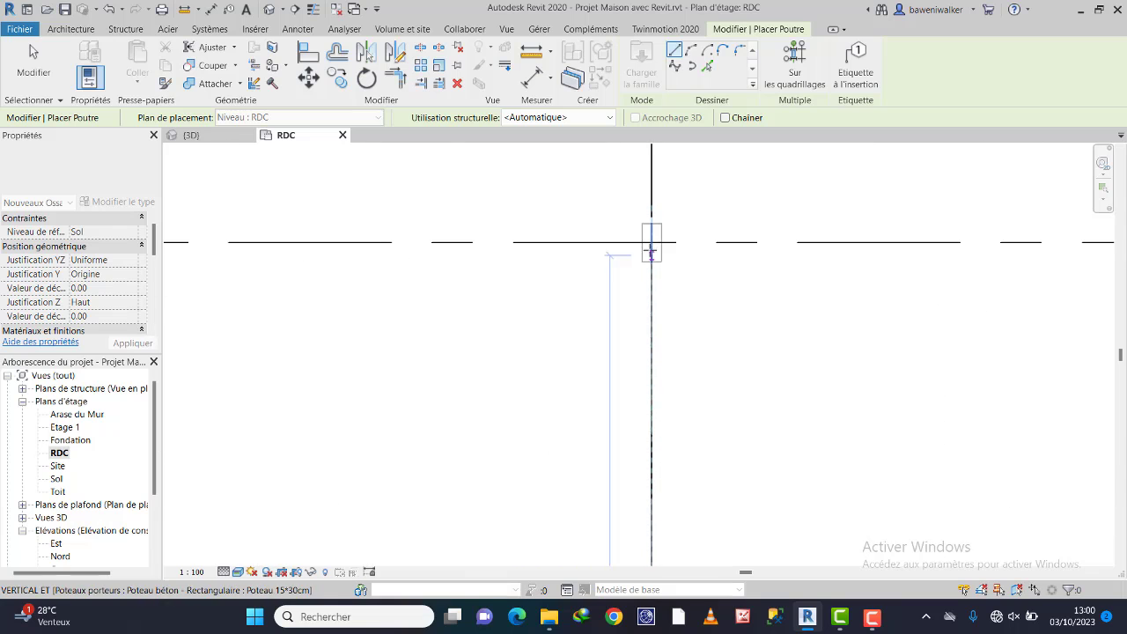
pyautogui.click(652, 242)
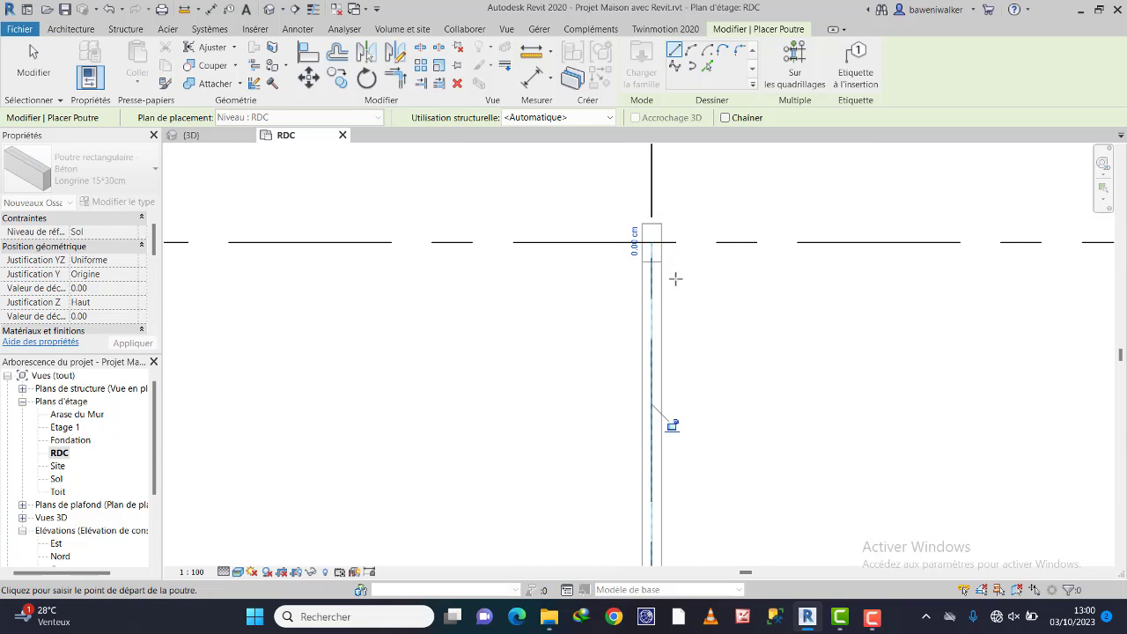
pyautogui.scroll(-8, 673, 276)
# Place a Longrine 15*30cm beam along grid line 4 from the column at grid B to the column at grid F
pyautogui.scroll(7, 648, 433)
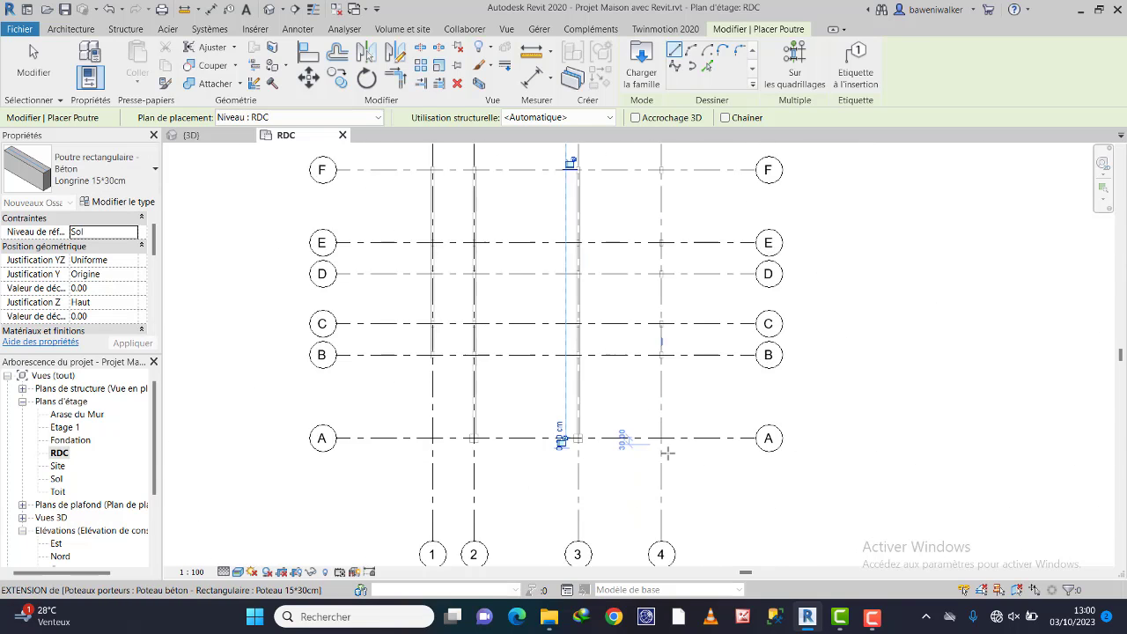
pyautogui.scroll(-3, 690, 413)
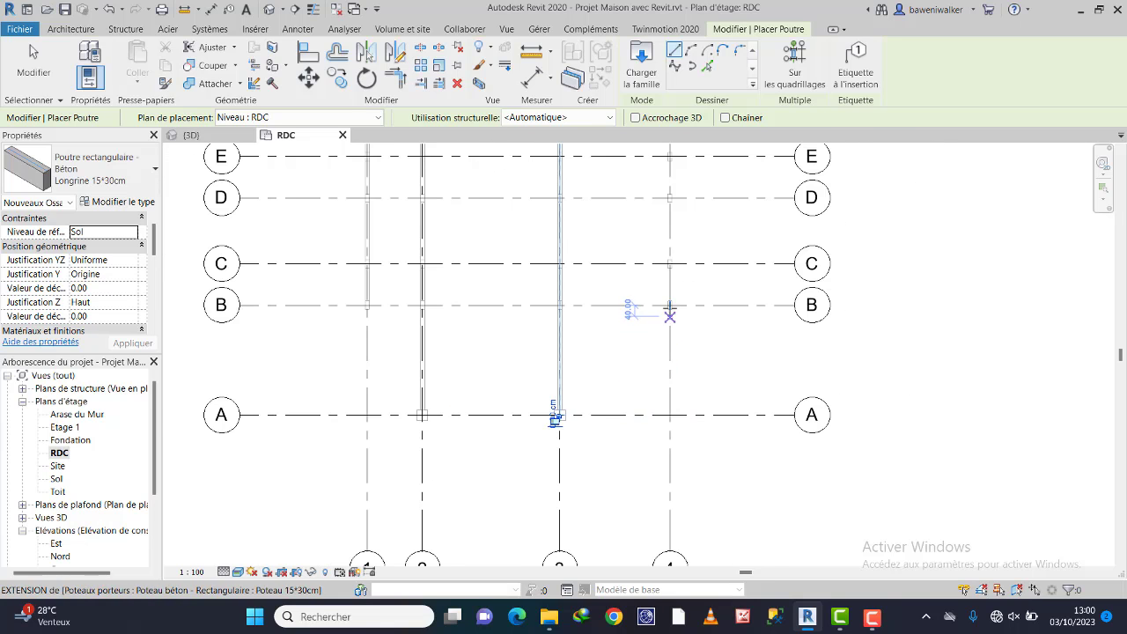
pyautogui.moveTo(666, 312); pyautogui.dragTo(664, 397, button='middle')
pyautogui.scroll(4, 678, 396)
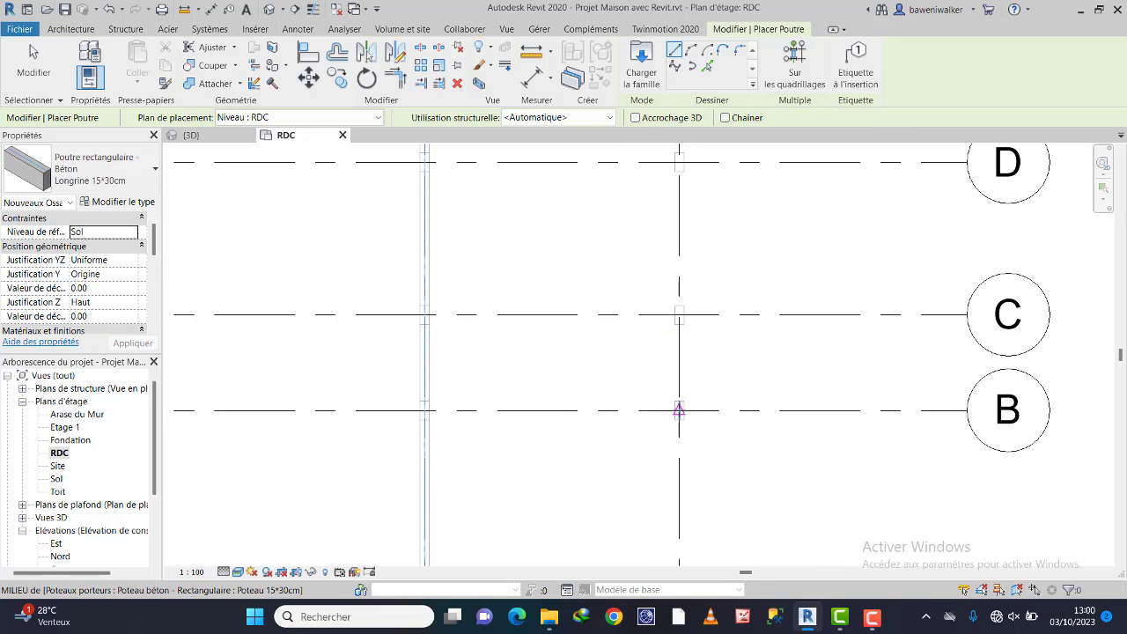
pyautogui.click(678, 410)
pyautogui.scroll(-6, 678, 370)
pyautogui.scroll(10, 683, 264)
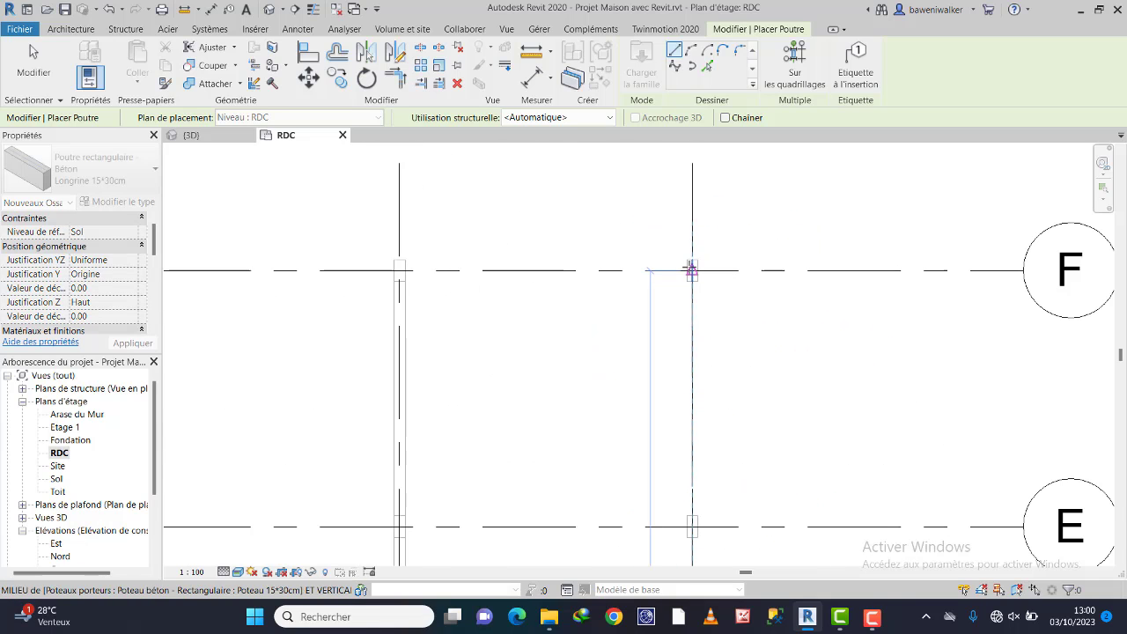
pyautogui.click(691, 269)
pyautogui.scroll(-7, 794, 306)
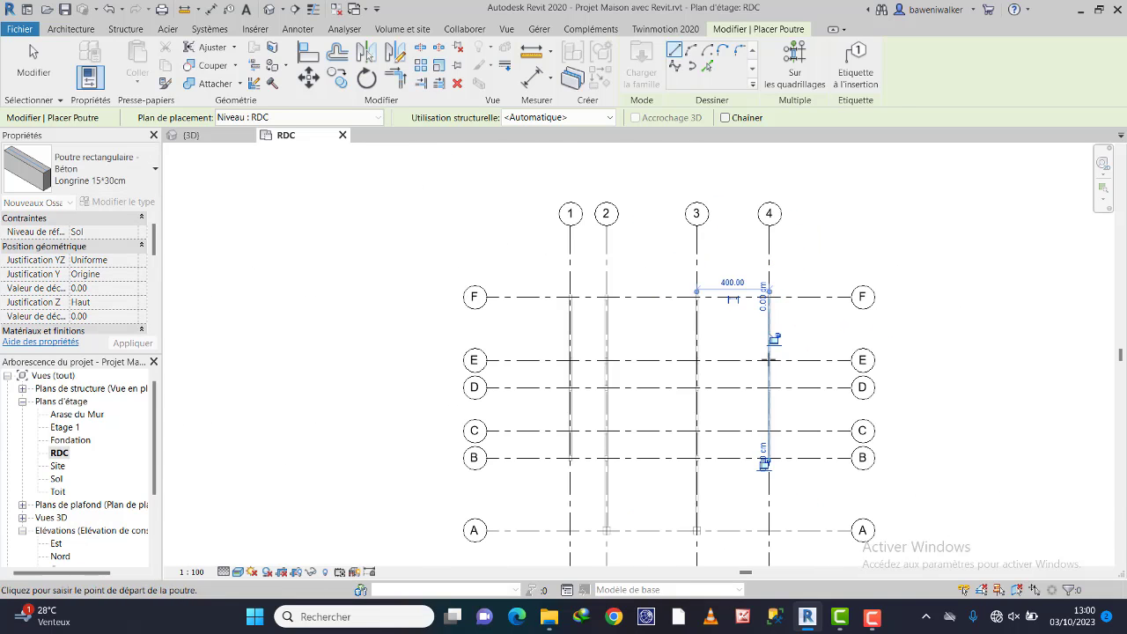
# Place a Longrine 15*30cm beam along grid line F from the column at grid 1 to the column at grid 4
pyautogui.moveTo(711, 360); pyautogui.dragTo(586, 297, button='middle')
pyautogui.scroll(3, 632, 203)
pyautogui.scroll(4, 503, 272)
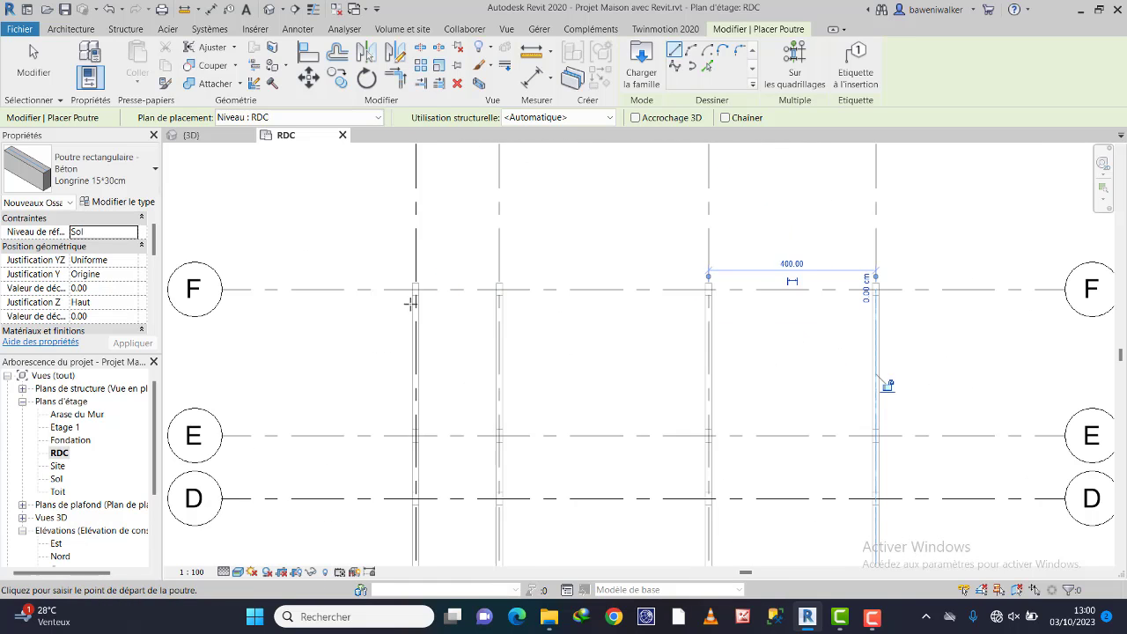
pyautogui.click(417, 277)
pyautogui.scroll(-4, 564, 296)
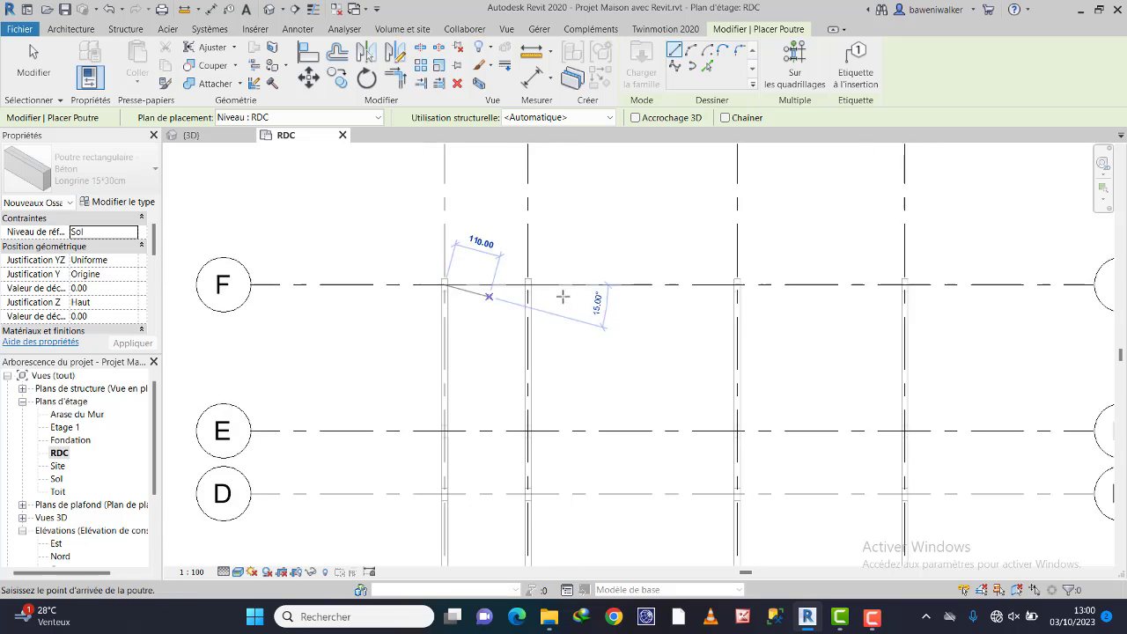
pyautogui.scroll(-1, 747, 284)
pyautogui.scroll(5, 740, 284)
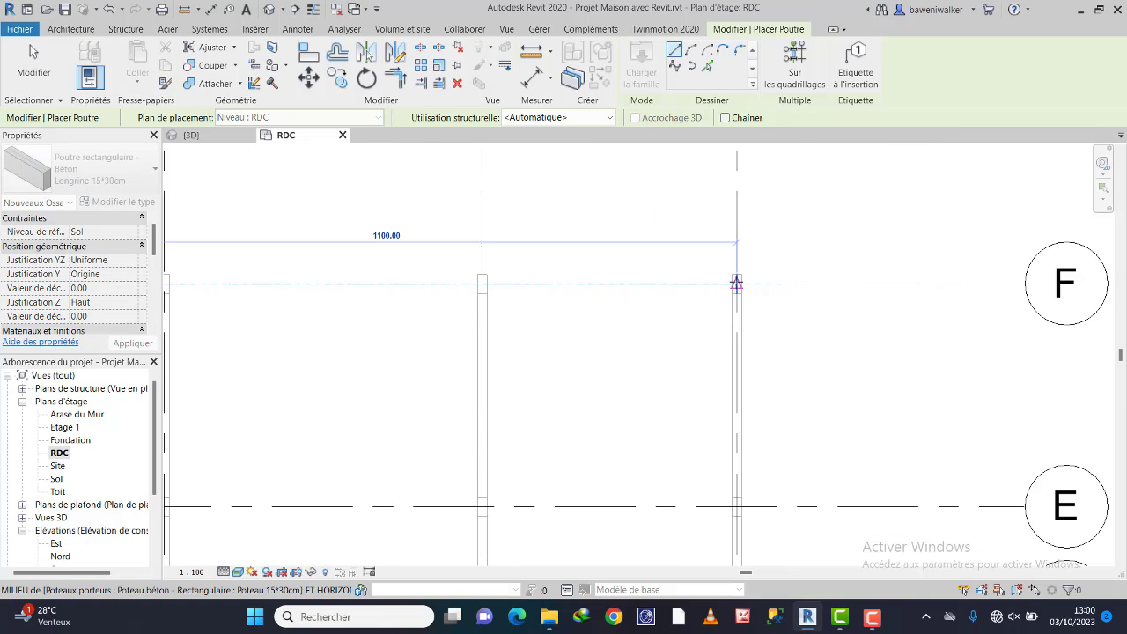
pyautogui.click(736, 283)
pyautogui.scroll(-5, 680, 304)
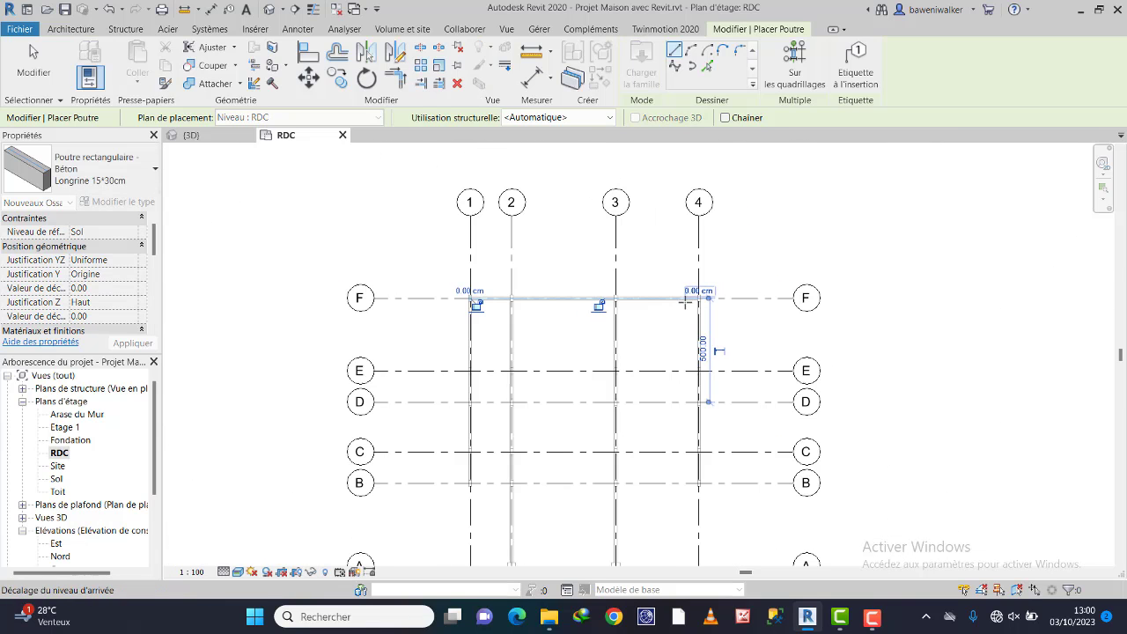
# Place a Longrine 15*30cm beam along grid line E from the column at grid 1 to the column at grid 4
pyautogui.click(521, 376)
pyautogui.scroll(5, 486, 379)
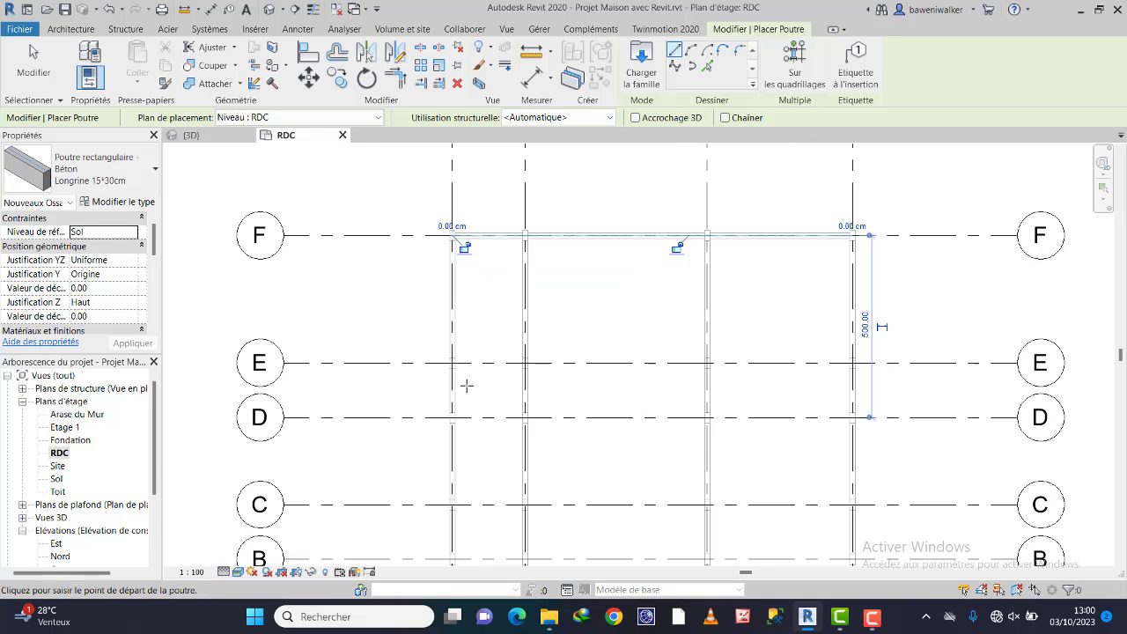
pyautogui.click(443, 347)
pyautogui.scroll(-5, 584, 336)
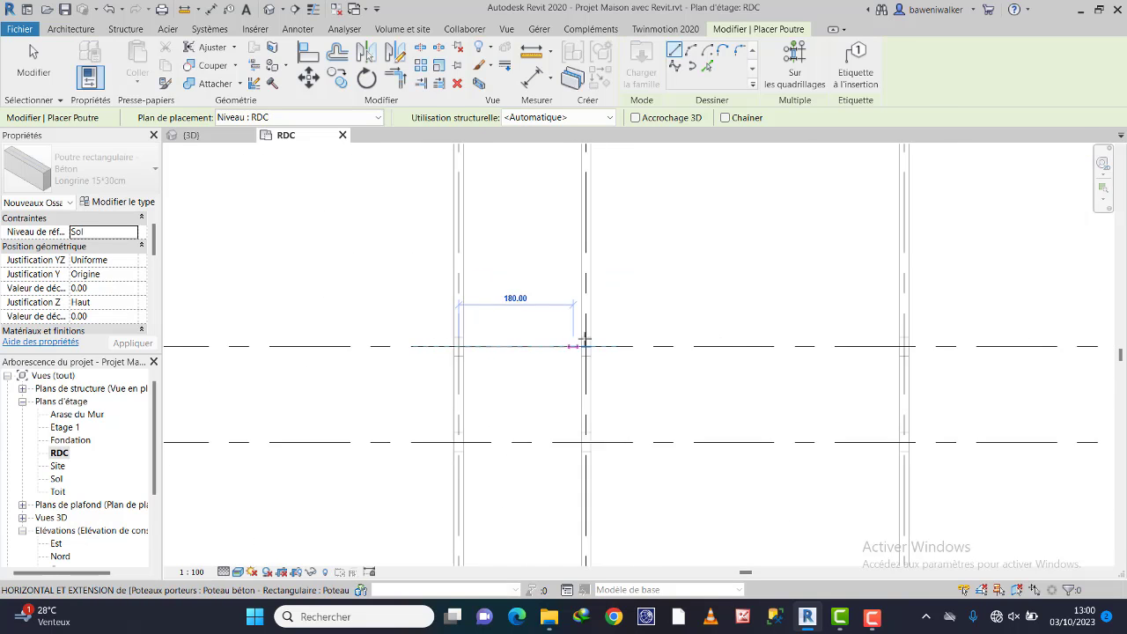
pyautogui.scroll(5, 759, 342)
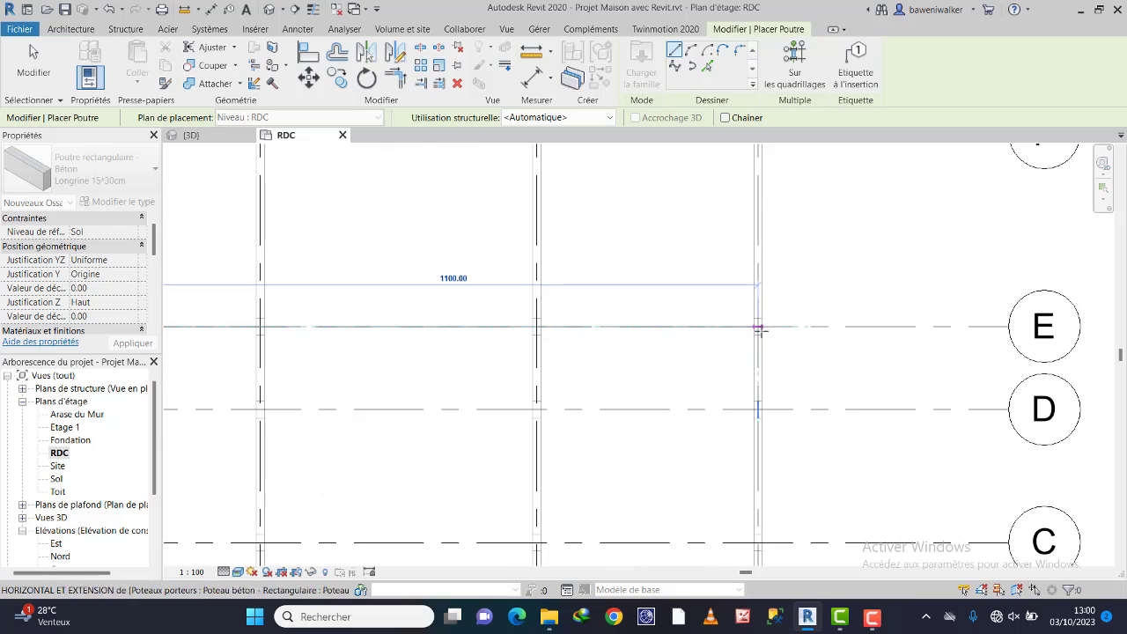
pyautogui.click(758, 327)
pyautogui.scroll(-5, 683, 333)
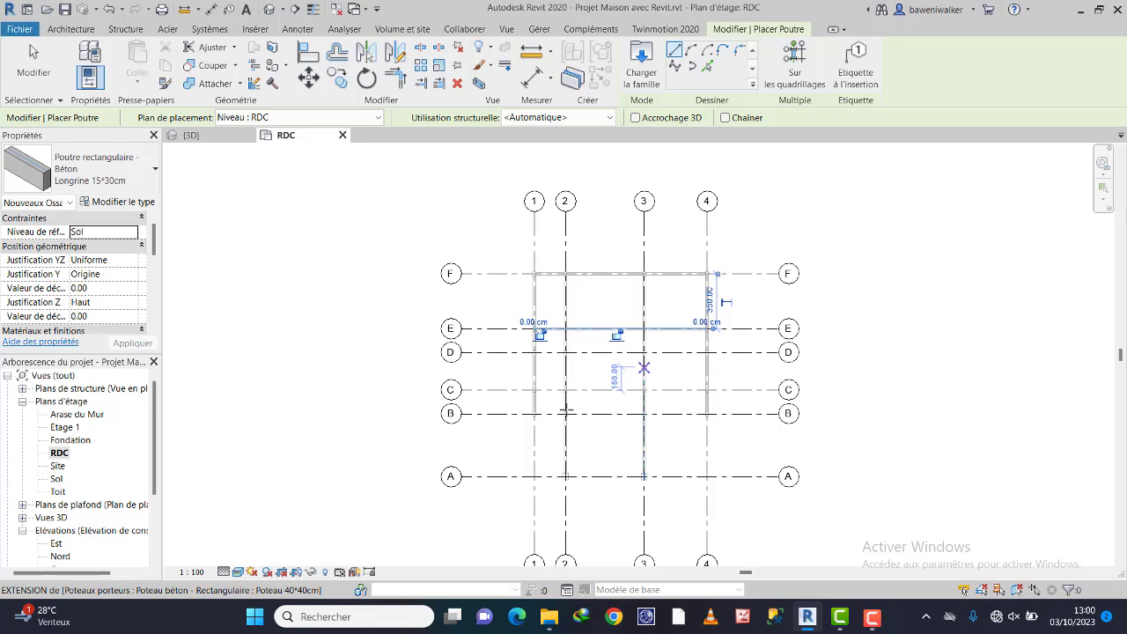
# Place a Longrine 15*30cm beam along grid line D from the column at grid 1 to the column at grid 4
pyautogui.scroll(4, 544, 377)
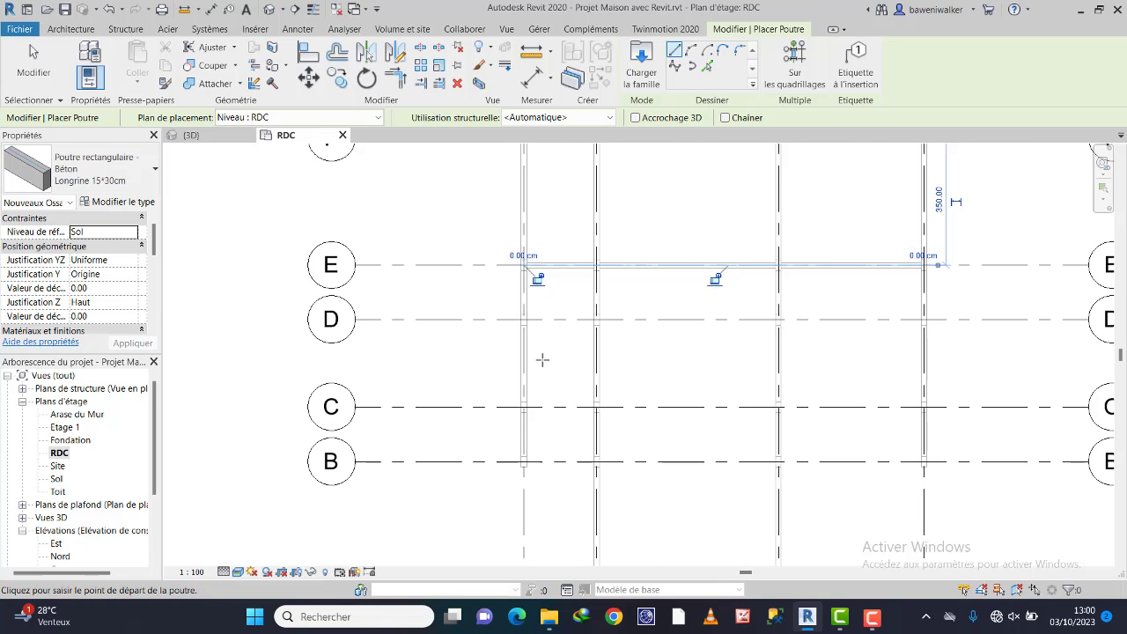
pyautogui.scroll(2, 543, 359)
pyautogui.click(514, 307)
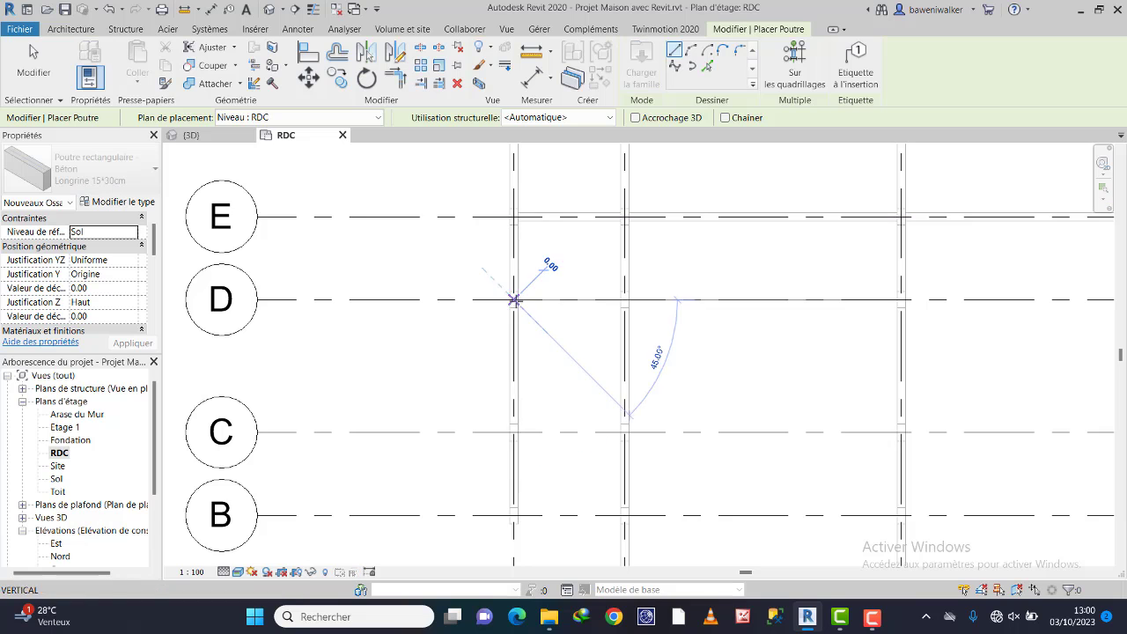
pyautogui.scroll(-4, 762, 311)
pyautogui.scroll(5, 896, 309)
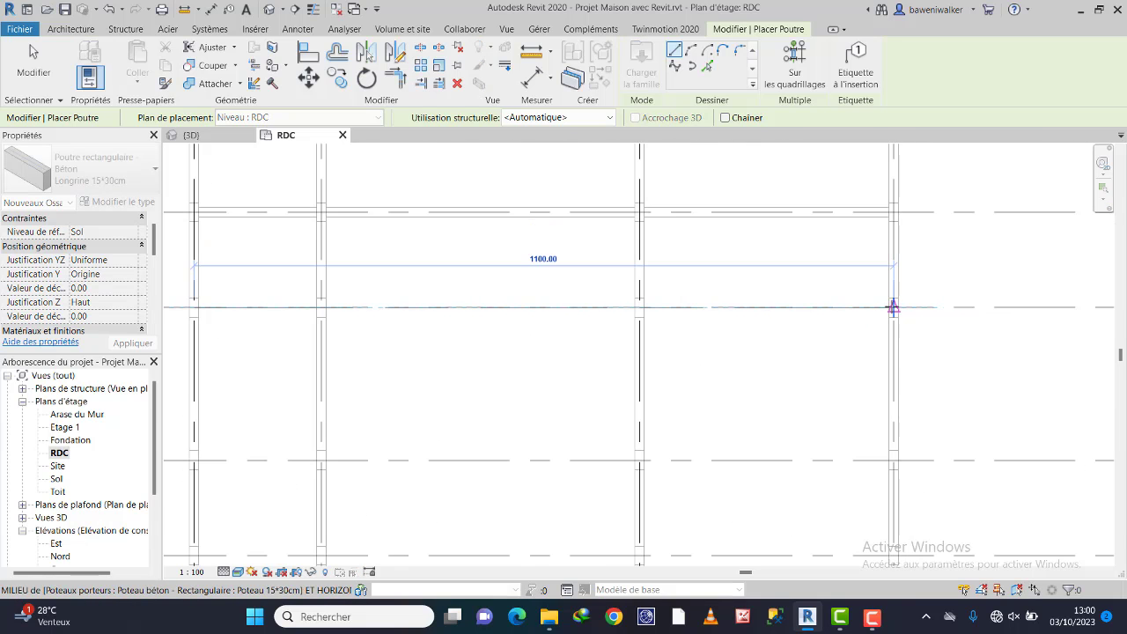
pyautogui.click(895, 308)
pyautogui.scroll(-3, 736, 339)
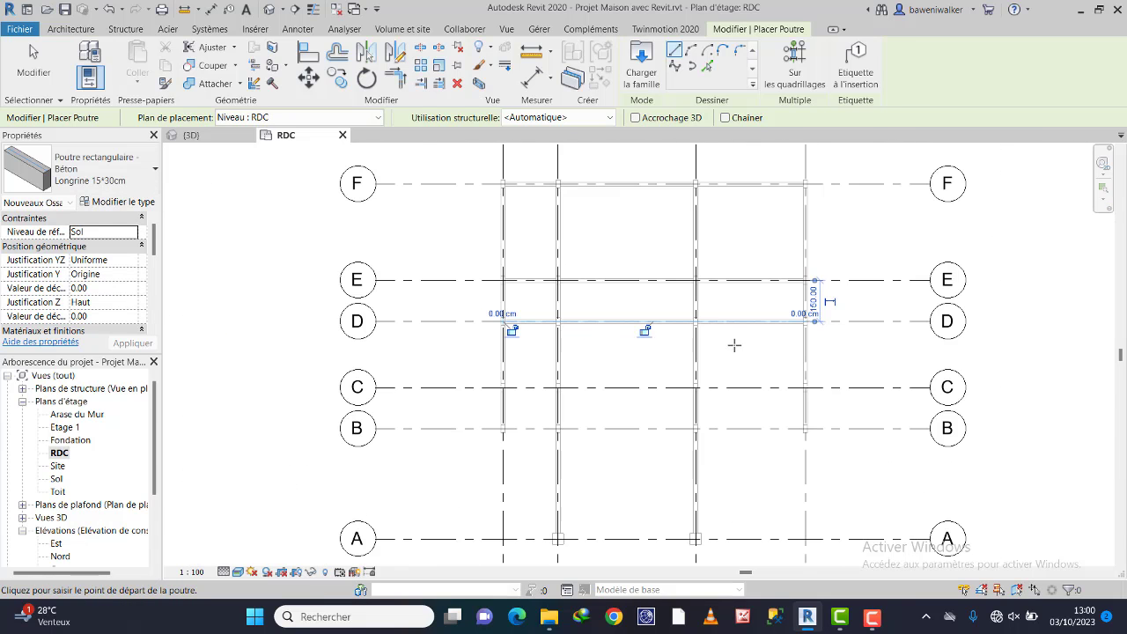
# Place a Longrine 15*30cm beam along grid line C from the column at grid 1 to the column at grid 4
pyautogui.scroll(3, 790, 370)
pyautogui.scroll(-3, 743, 303)
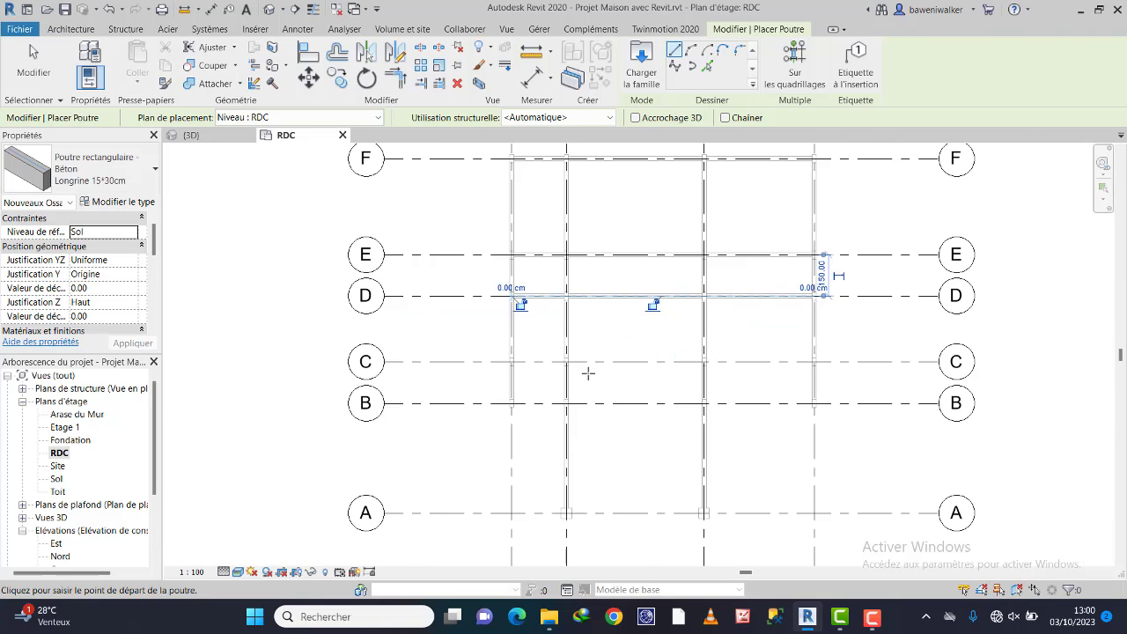
pyautogui.scroll(5, 547, 385)
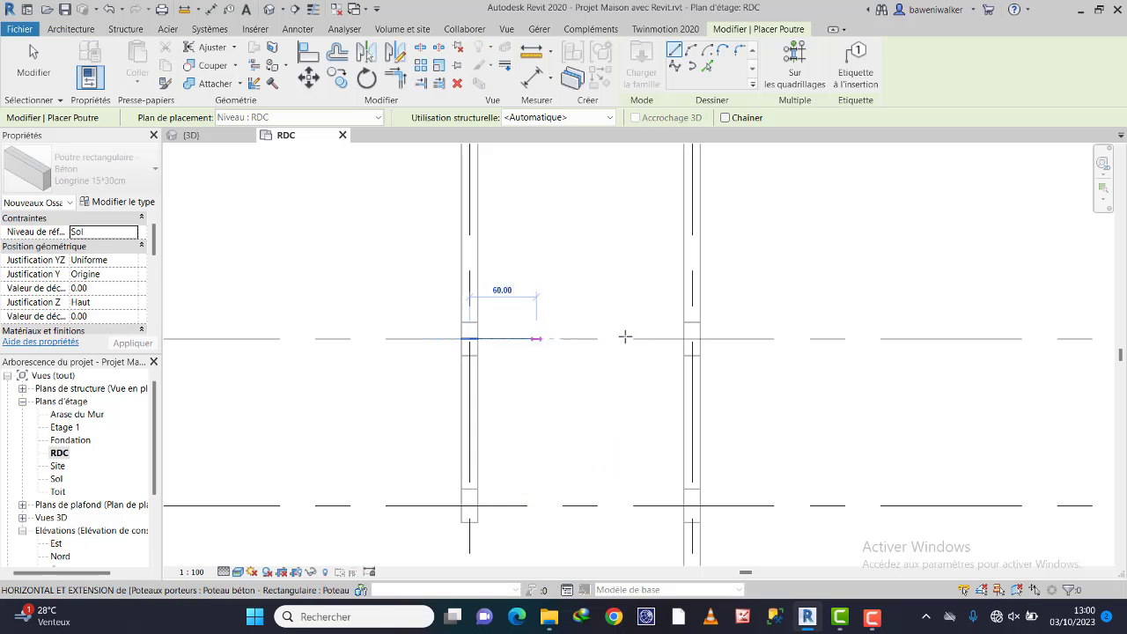
pyautogui.scroll(-4, 786, 332)
pyautogui.moveTo(1000, 332); pyautogui.dragTo(642, 322, button='middle')
pyautogui.scroll(4, 674, 329)
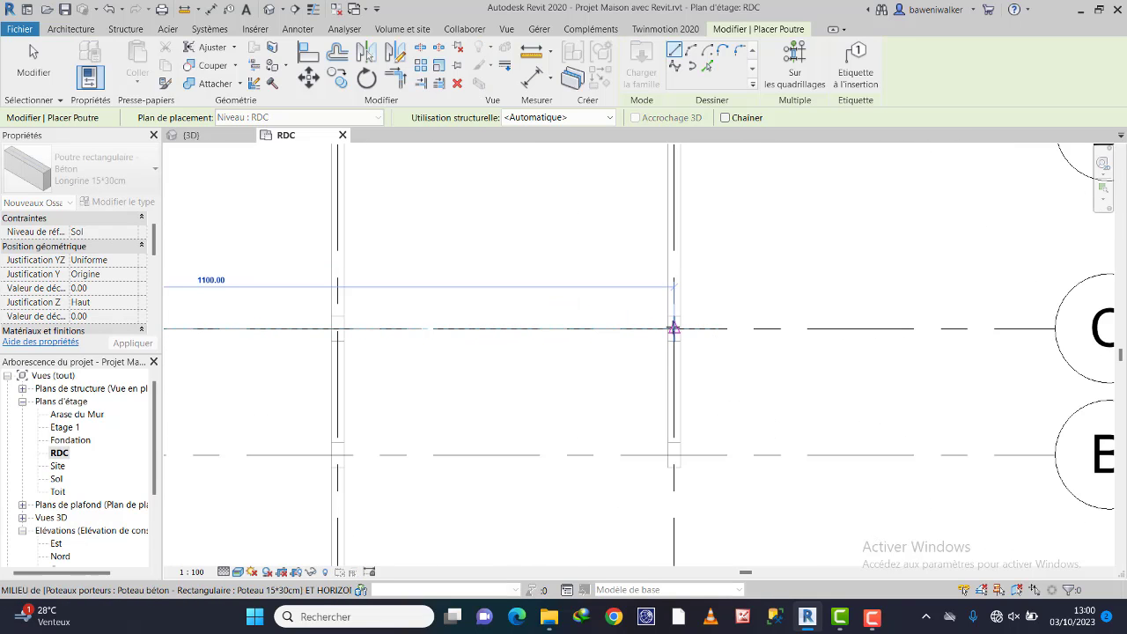
pyautogui.click(673, 328)
pyautogui.scroll(-5, 812, 342)
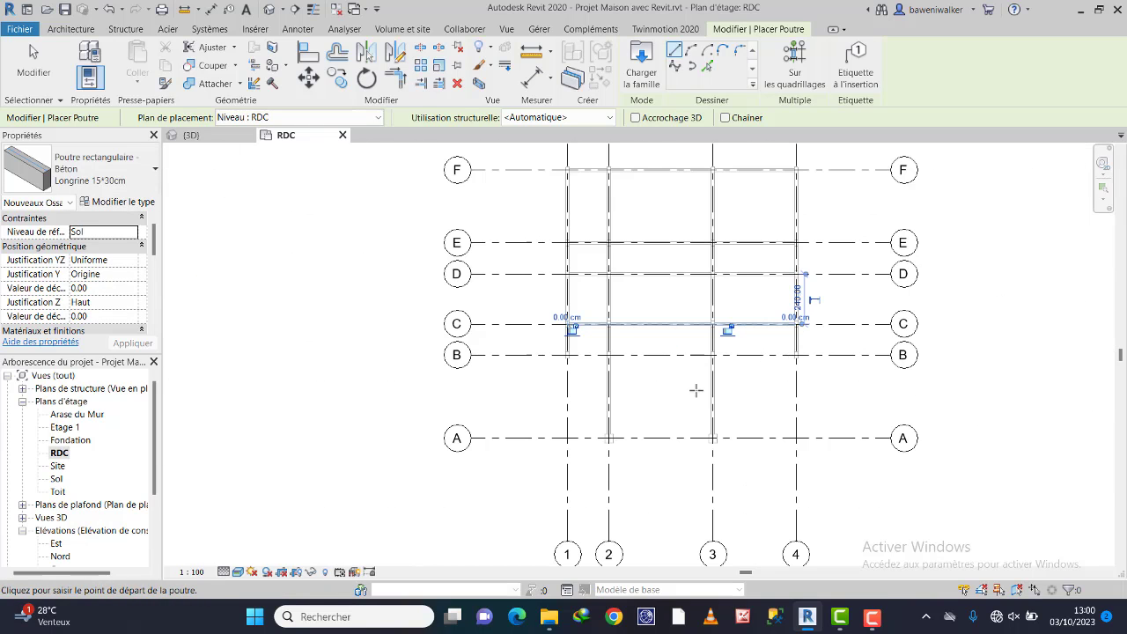
# Place a Longrine 15*30cm beam along grid line B from the column at grid 1 to the column at grid 4
pyautogui.scroll(1, 694, 390)
pyautogui.scroll(5, 563, 356)
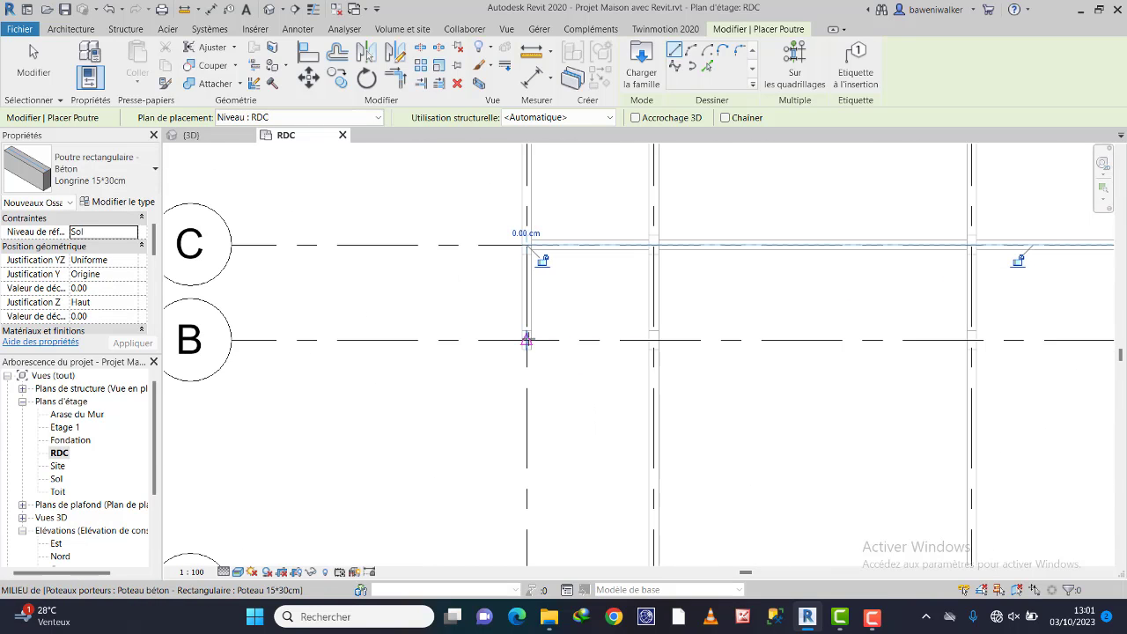
pyautogui.click(525, 340)
pyautogui.scroll(-5, 637, 344)
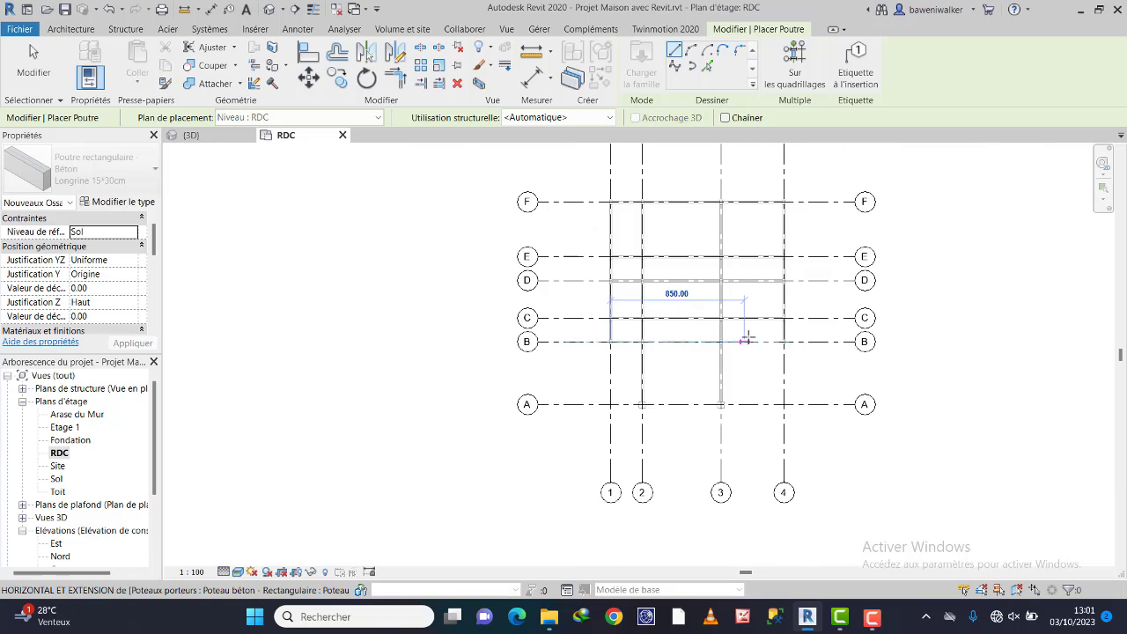
pyautogui.scroll(6, 783, 342)
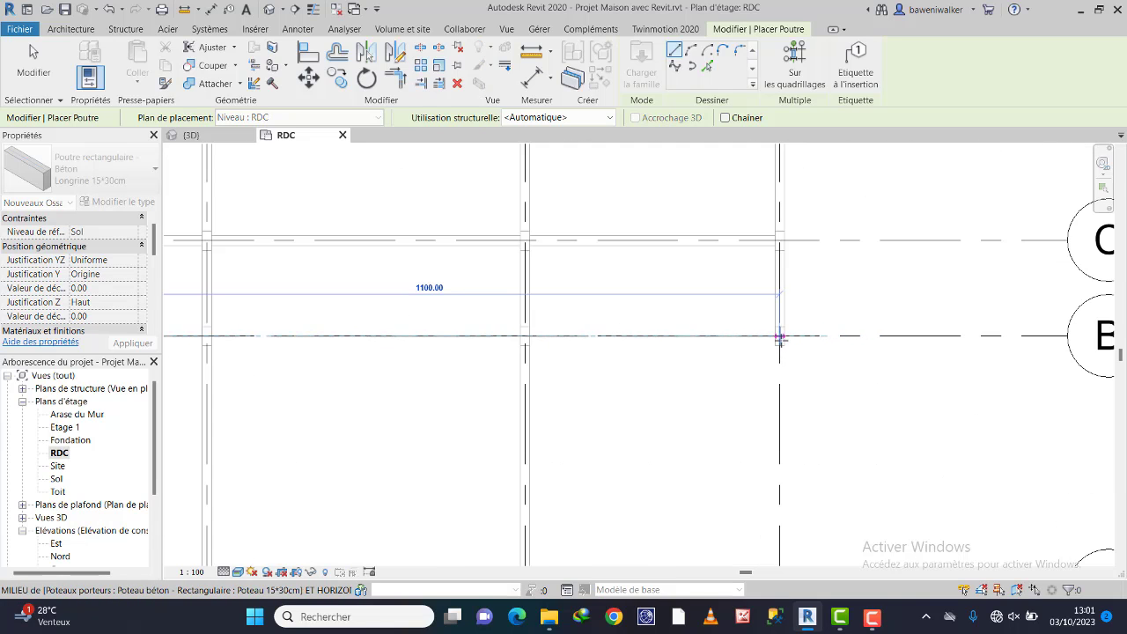
pyautogui.click(778, 332)
pyautogui.scroll(-4, 587, 340)
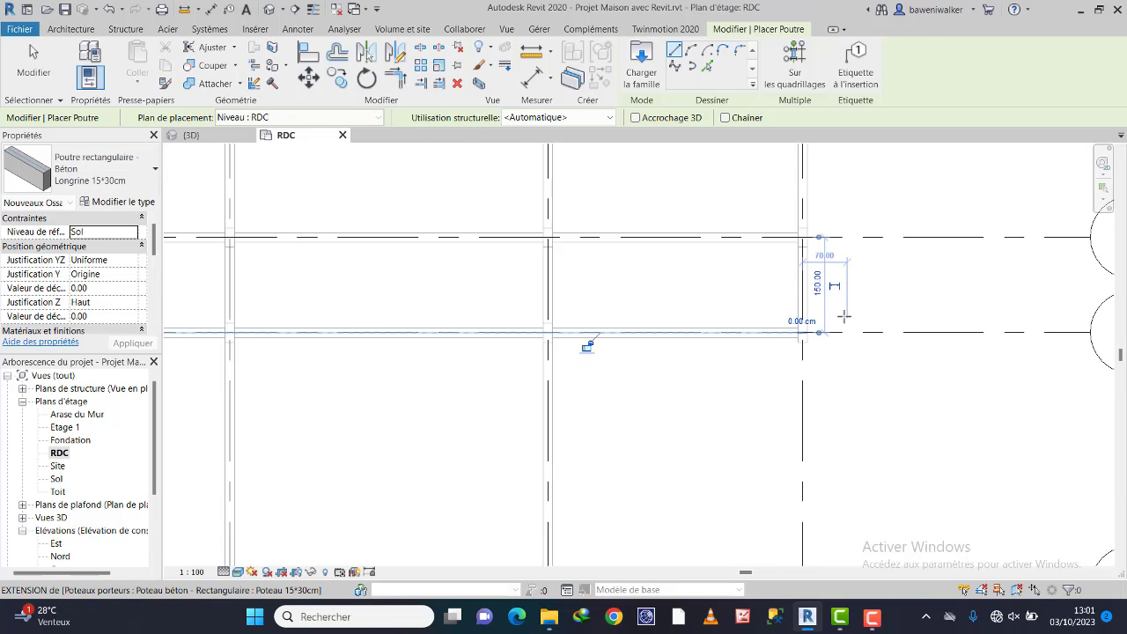
# Place a Longrine 15*30cm beam along grid line A between the 40*40cm columns at grids 2 and 3, and end beam placement
pyautogui.scroll(4, 614, 431)
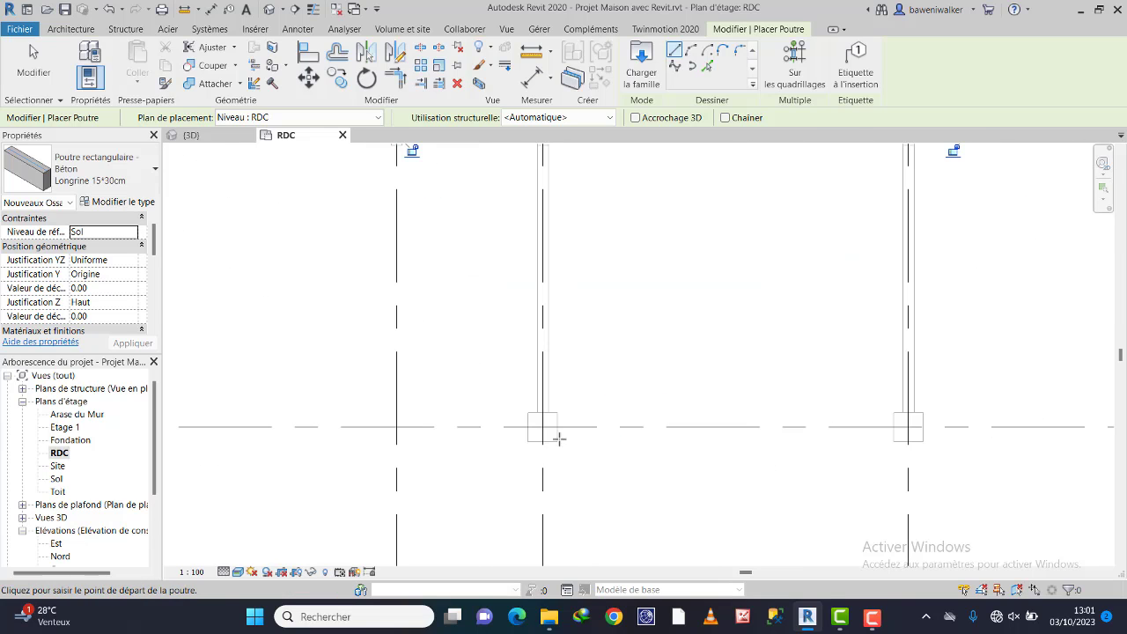
pyautogui.click(543, 427)
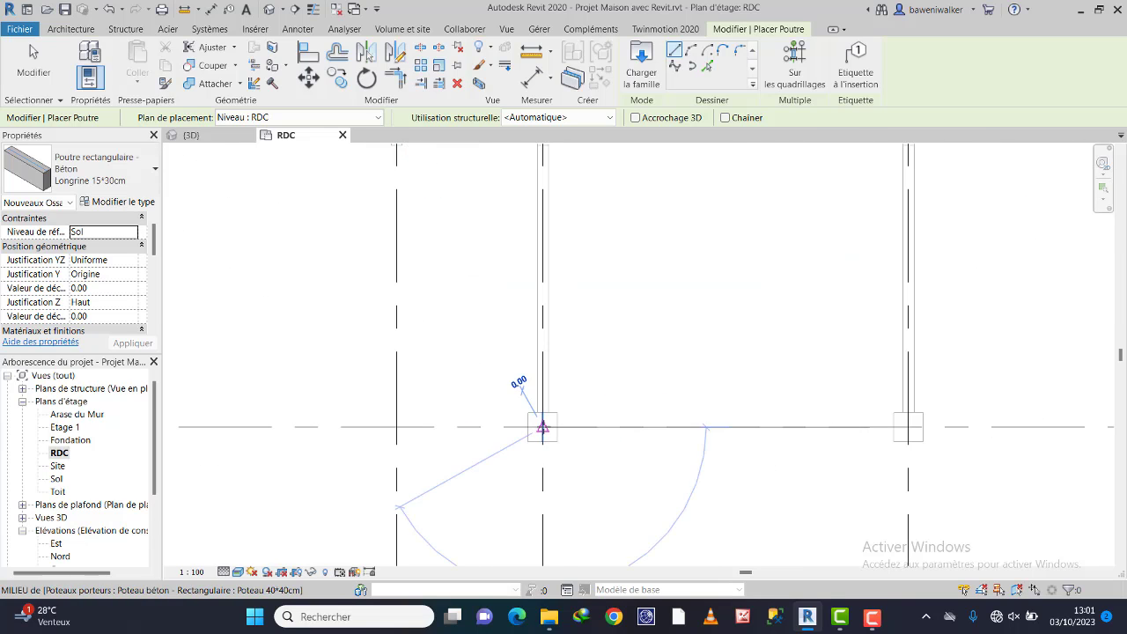
pyautogui.click(908, 427)
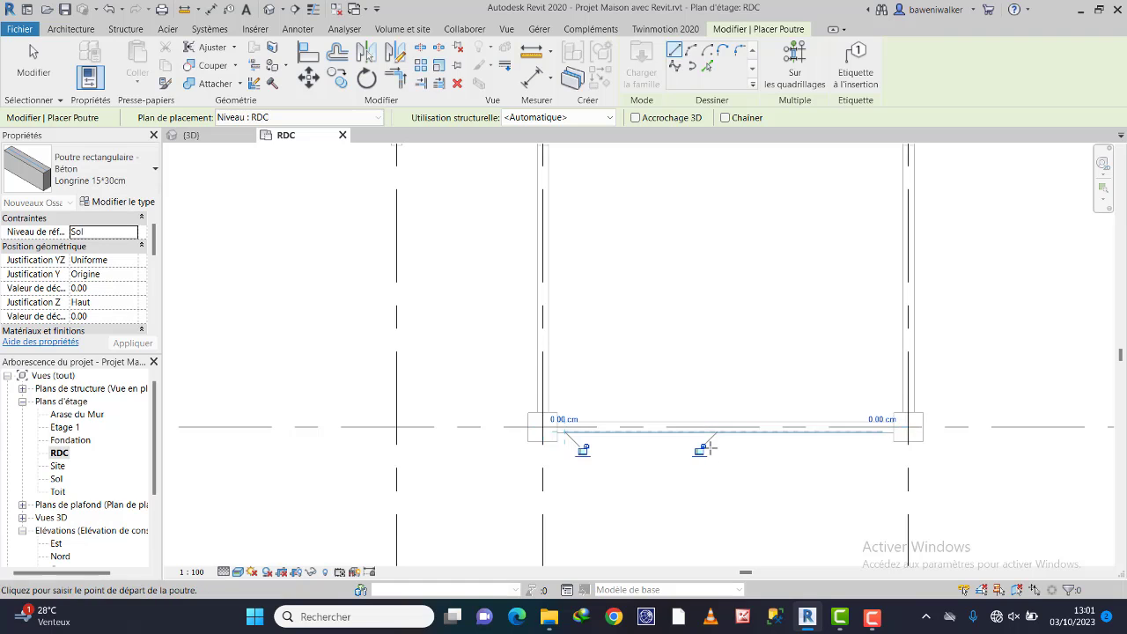
pyautogui.scroll(-4, 684, 437)
pyautogui.scroll(3, 734, 370)
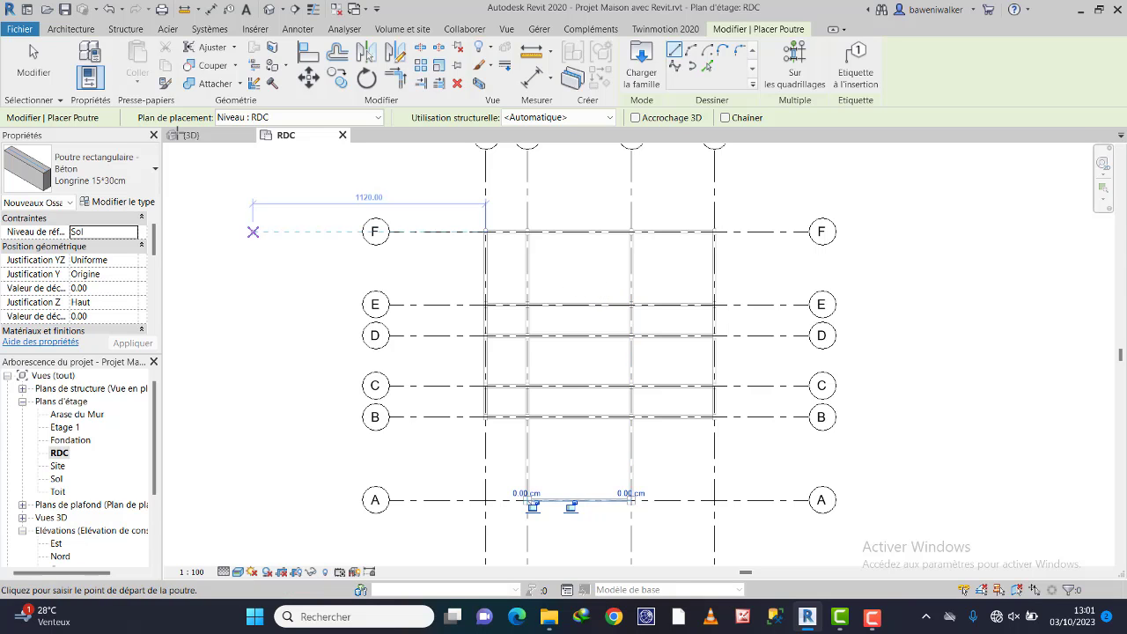
pyautogui.click(36, 74)
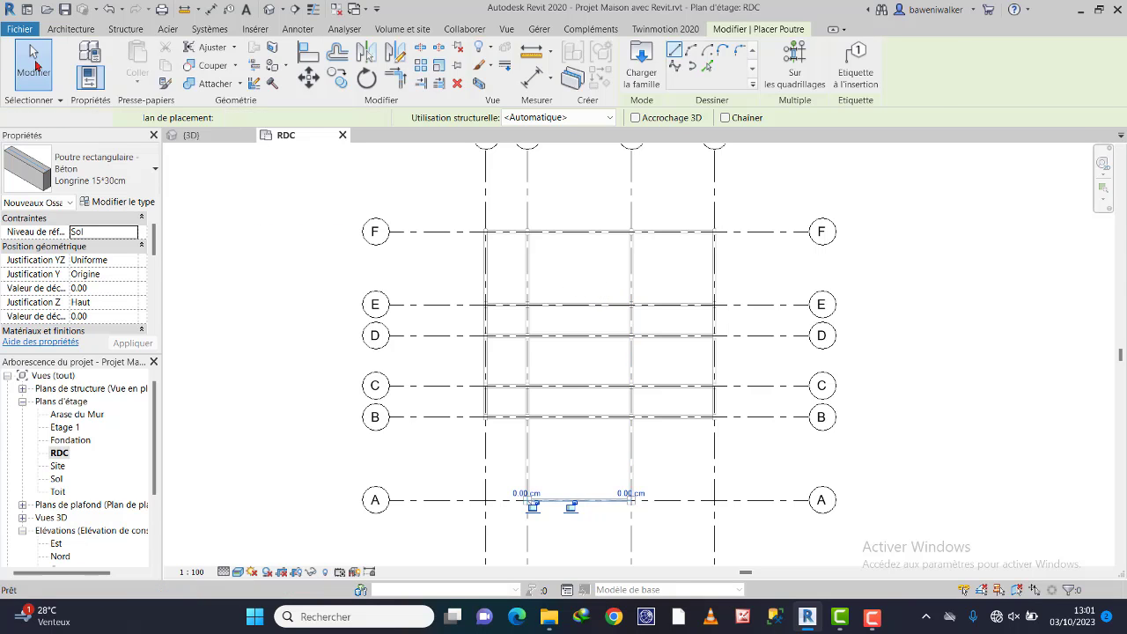
pyautogui.scroll(-4, 604, 308)
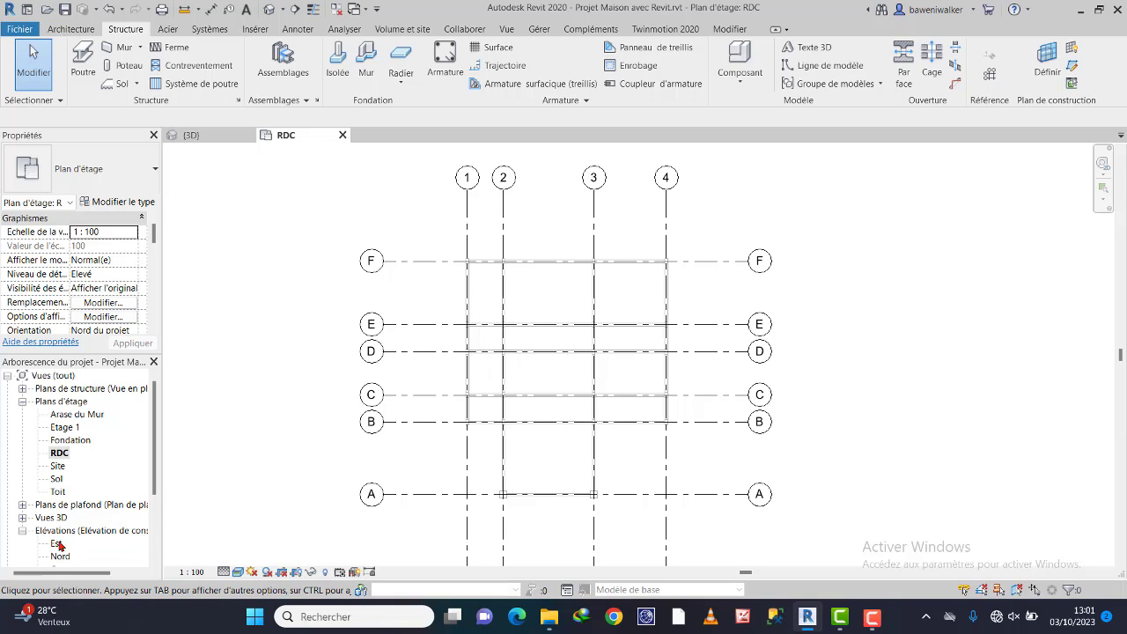
# Open the 3D view and examine the ground beams and their junctions with the columns across the whole foundation
pyautogui.click(275, 14)
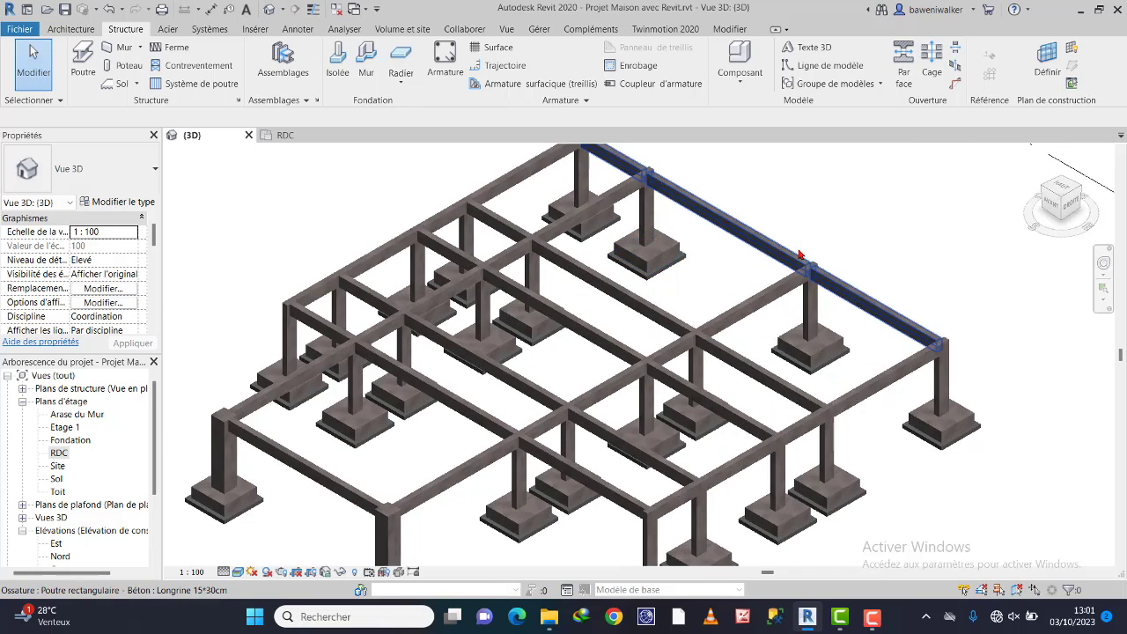
pyautogui.scroll(6, 863, 259)
pyautogui.scroll(-6, 863, 259)
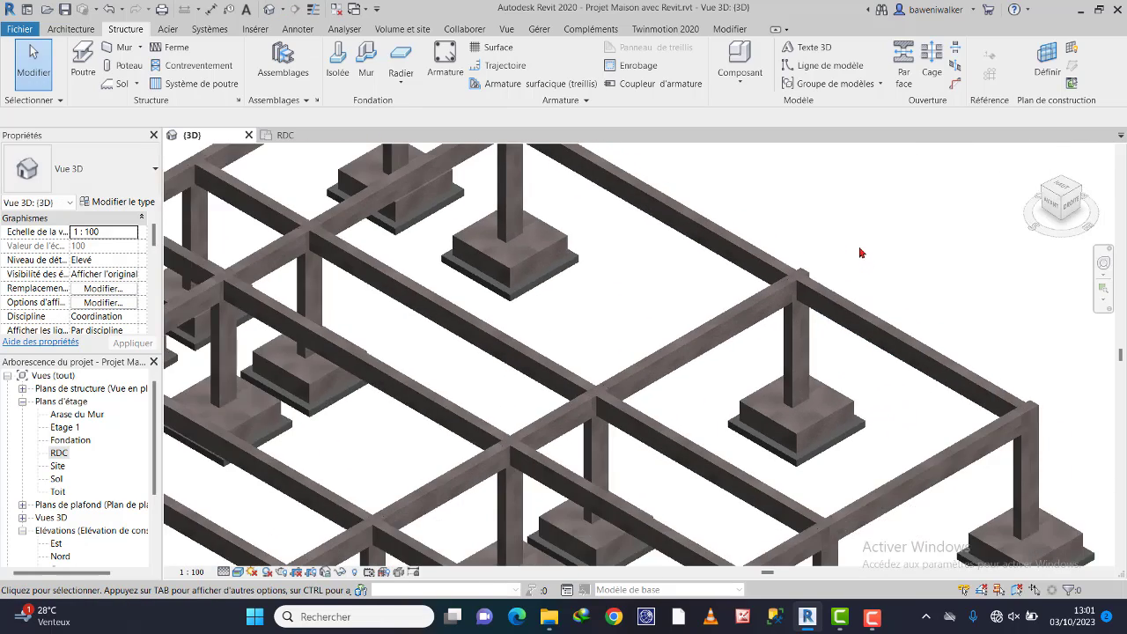
pyautogui.moveTo(862, 253); pyautogui.dragTo(840, 270, button='middle')
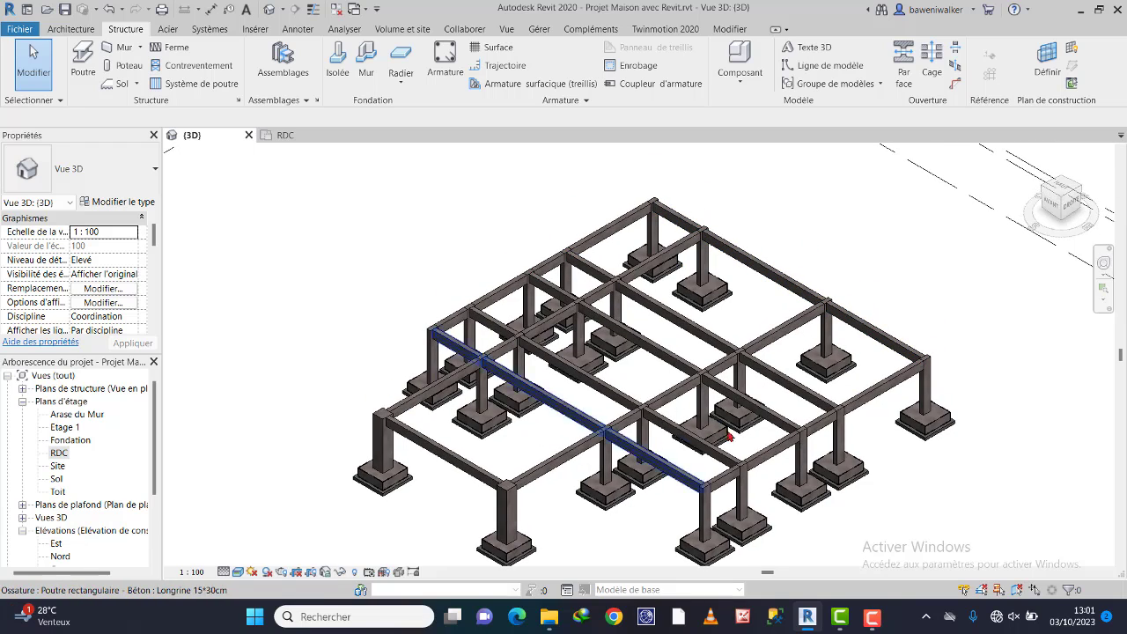
pyautogui.scroll(3, 753, 279)
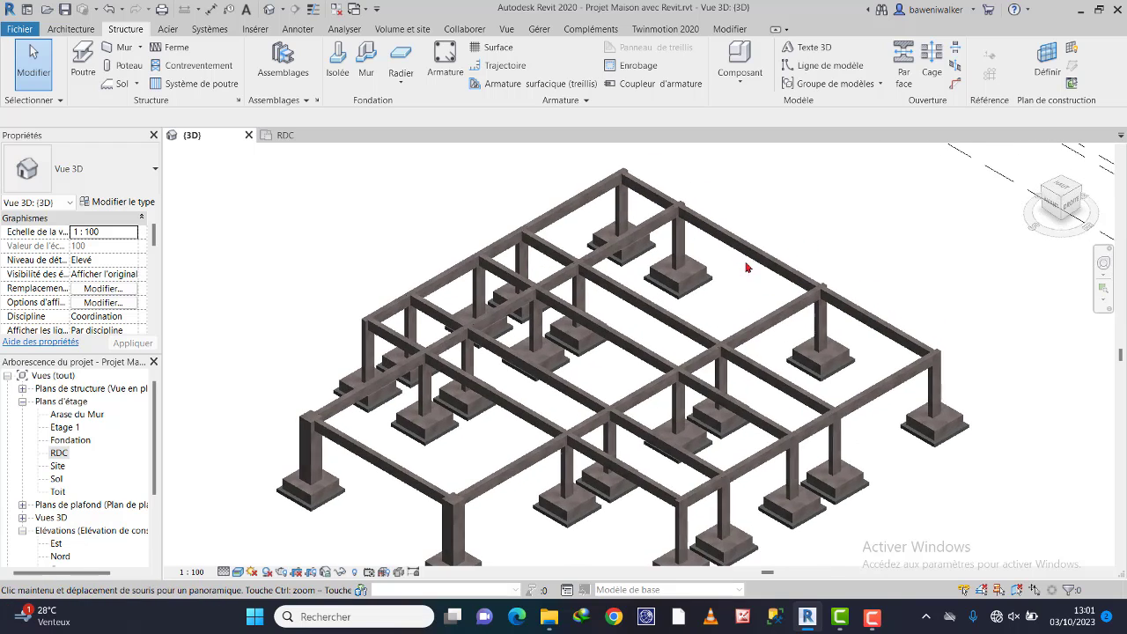
pyautogui.scroll(-2, 739, 229)
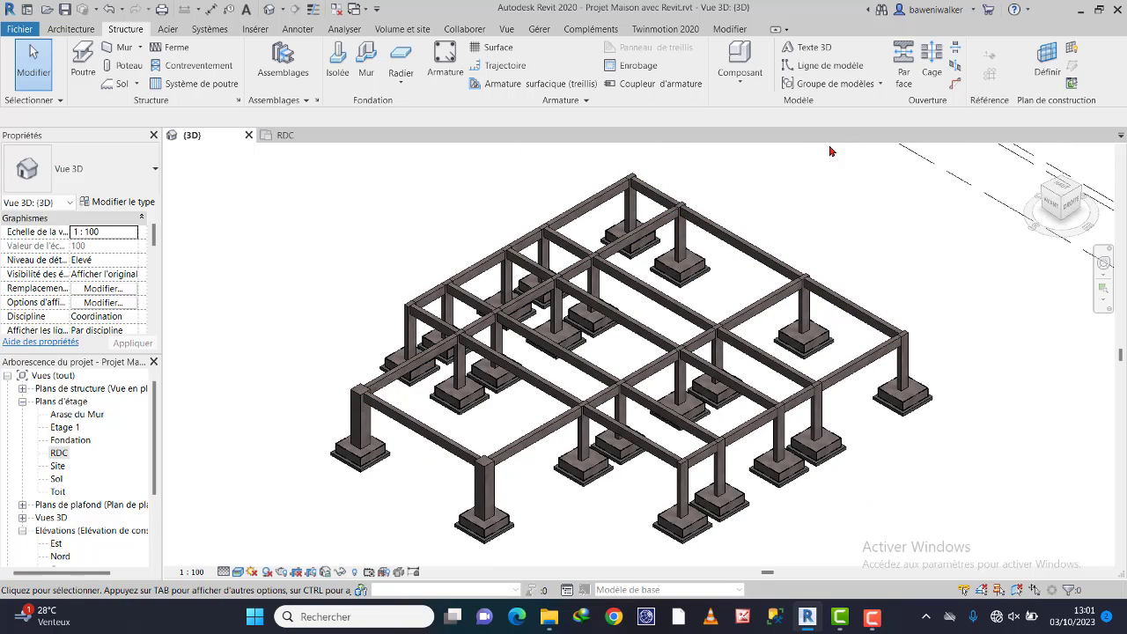
# Open the Est elevation and examine the ground beams' height relative to the RDC and Sol levels
pyautogui.doubleClick(56, 543)
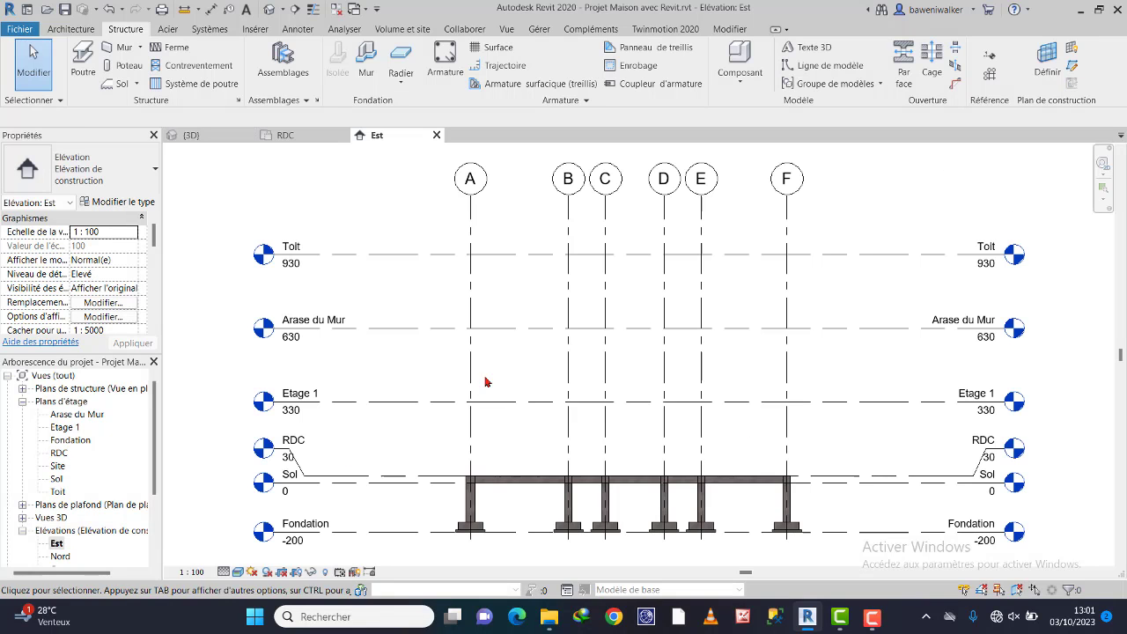
pyautogui.scroll(4, 669, 454)
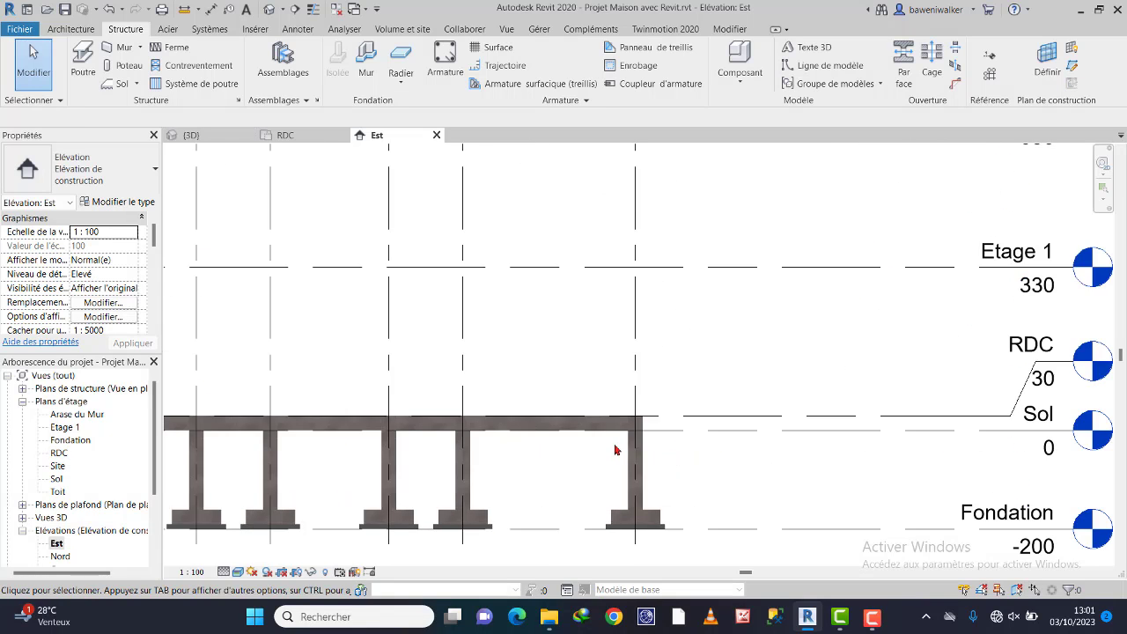
pyautogui.scroll(1, 666, 448)
pyautogui.scroll(-4, 634, 423)
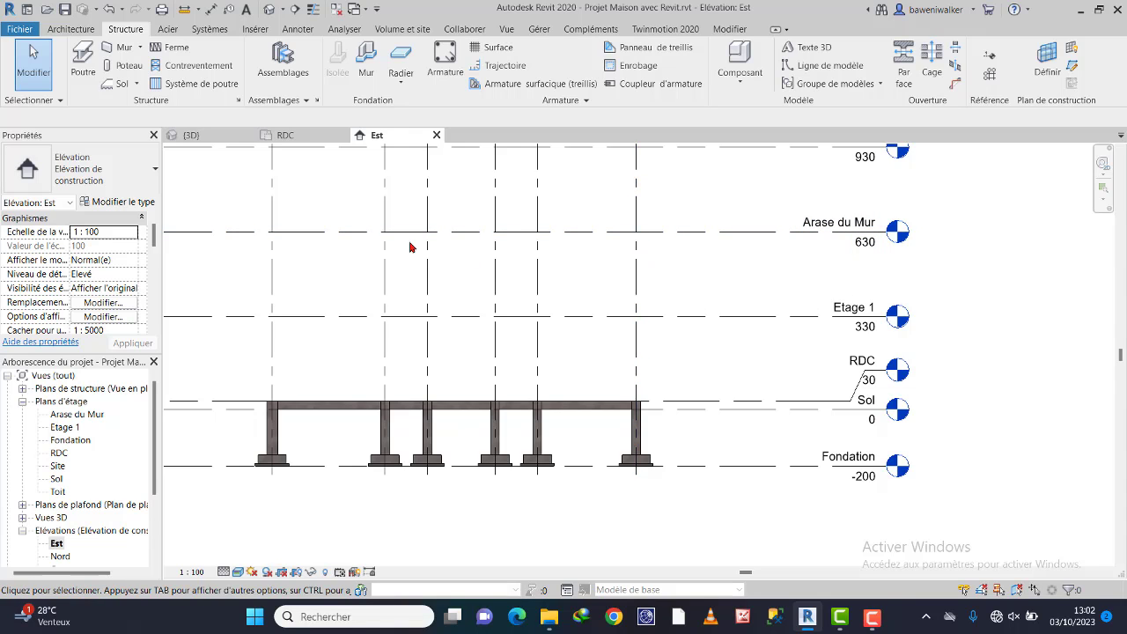
pyautogui.moveTo(634, 219); pyautogui.dragTo(671, 283, button='middle')
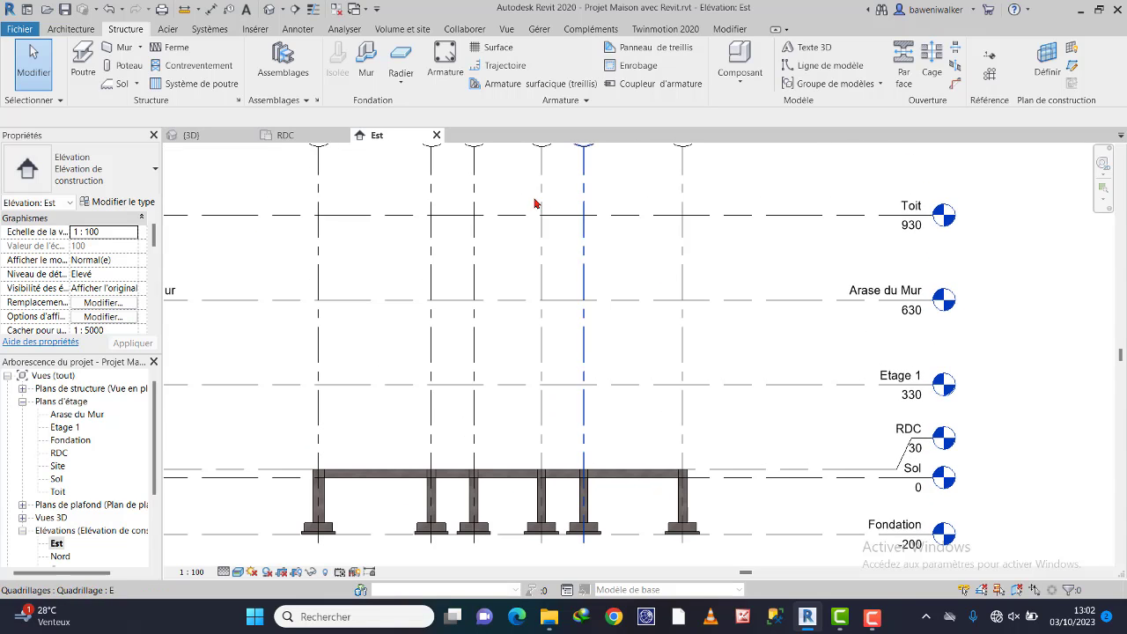
pyautogui.scroll(-2, 644, 257)
pyautogui.scroll(3, 519, 387)
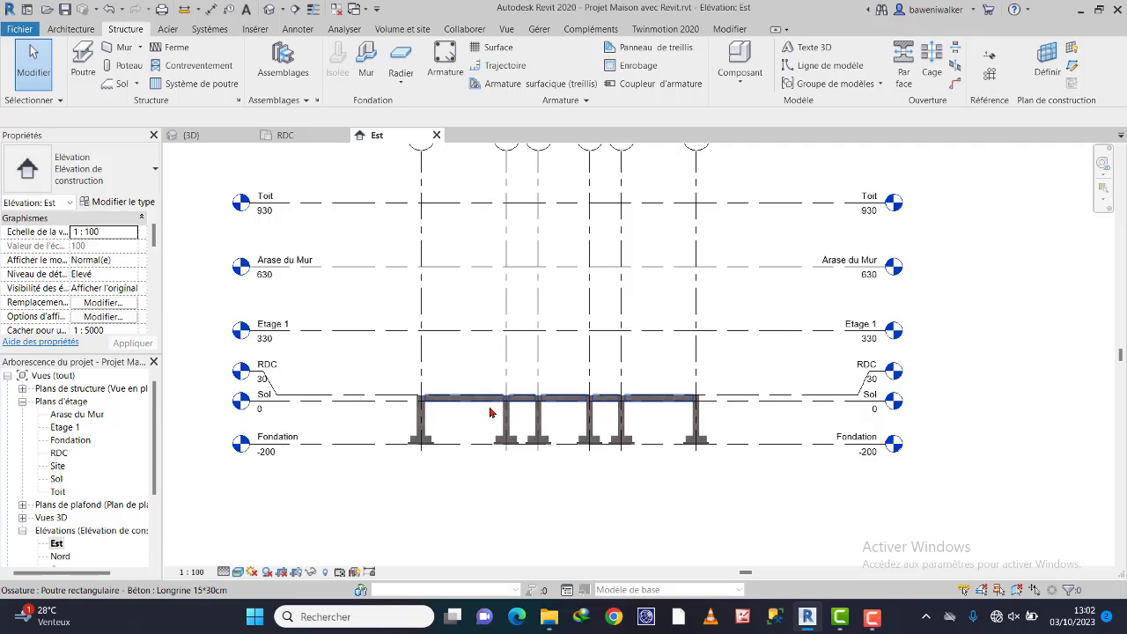
pyautogui.moveTo(560, 292); pyautogui.dragTo(564, 334, button='middle')
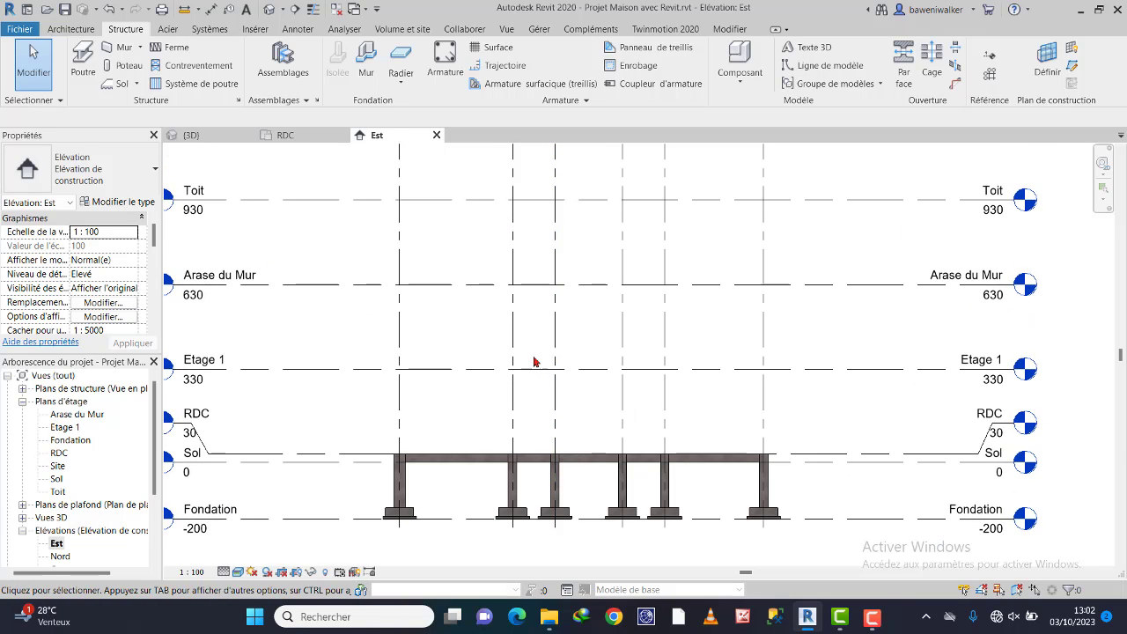
pyautogui.scroll(2, 707, 499)
pyautogui.scroll(-3, 653, 488)
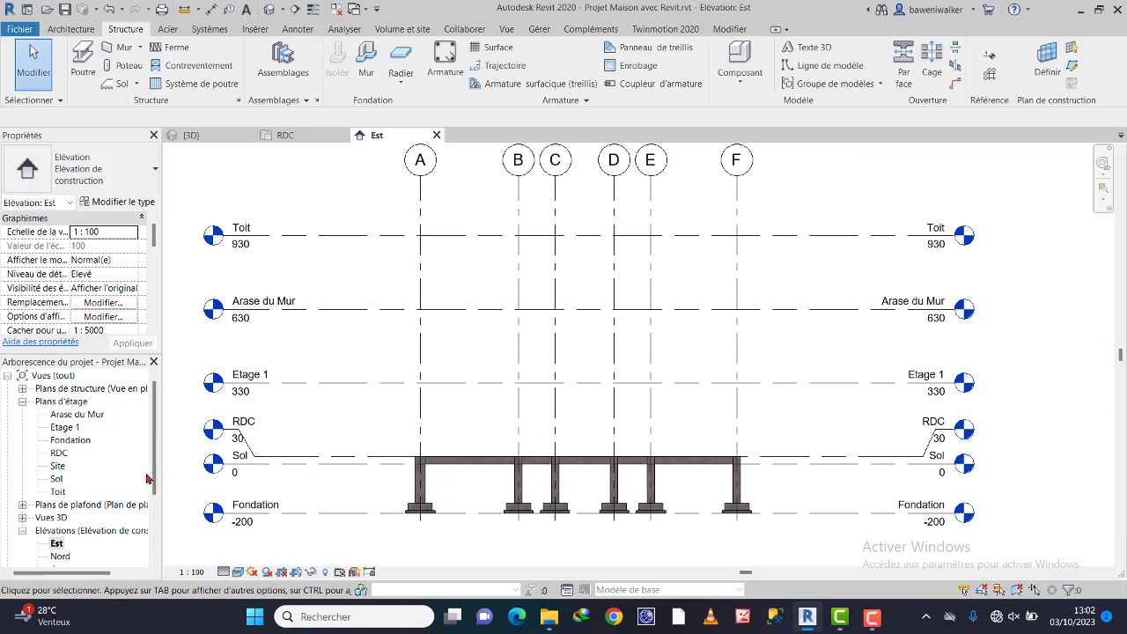
# Review the beam layout along the grid lines in the RDC floor plan, and return to the 3D view
pyautogui.doubleClick(60, 453)
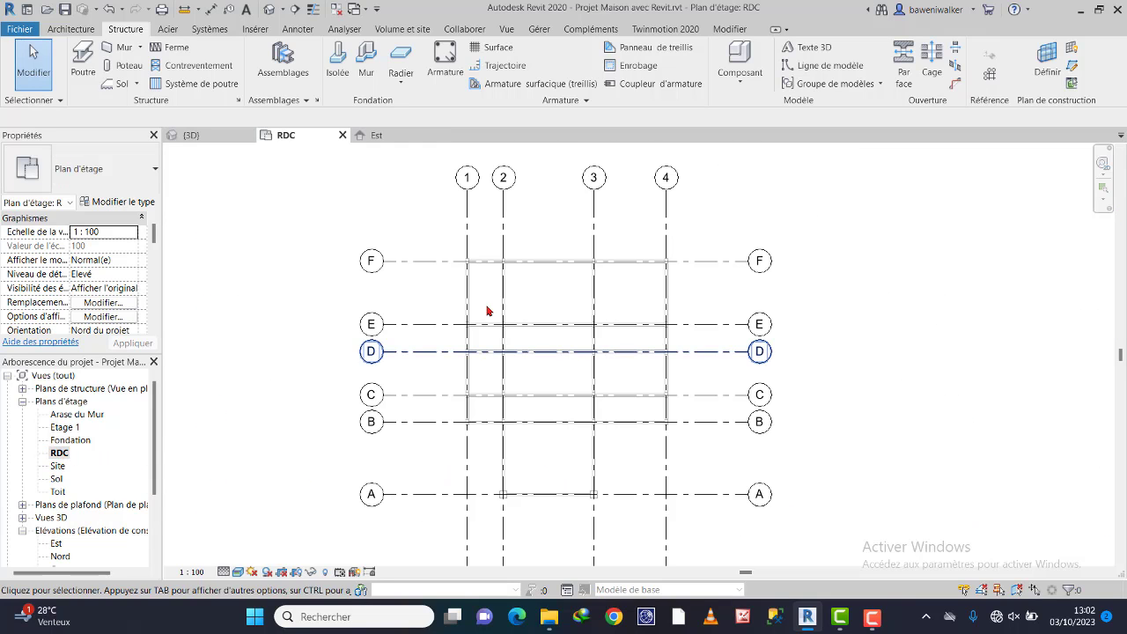
pyautogui.scroll(2, 583, 280)
pyautogui.moveTo(659, 390); pyautogui.dragTo(679, 337, button='middle')
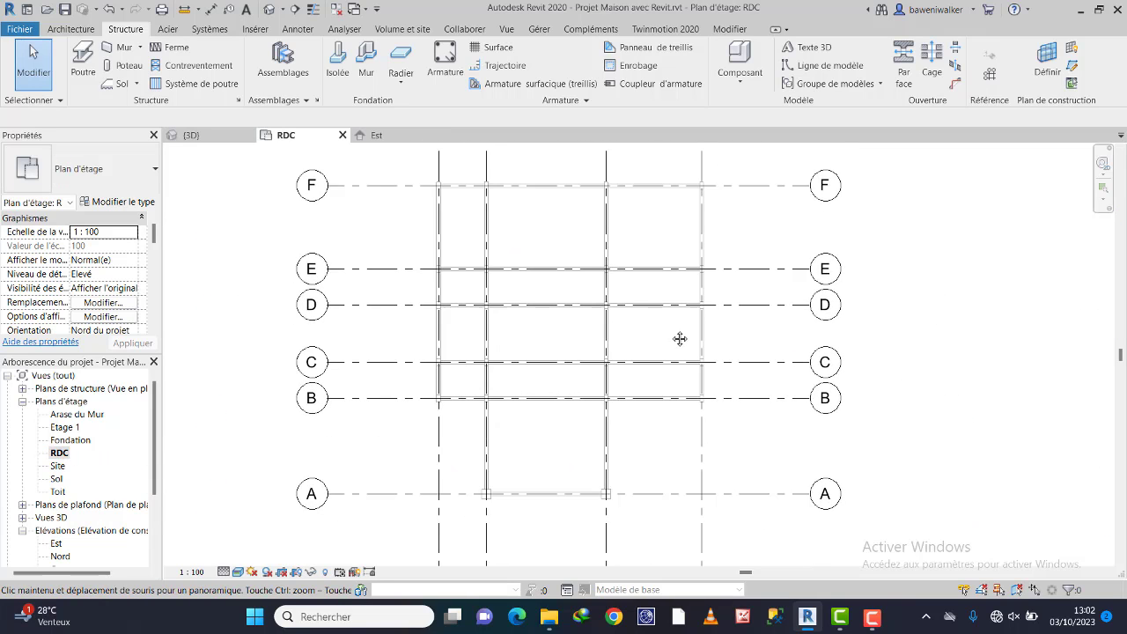
pyautogui.moveTo(604, 262); pyautogui.dragTo(596, 297, button='middle')
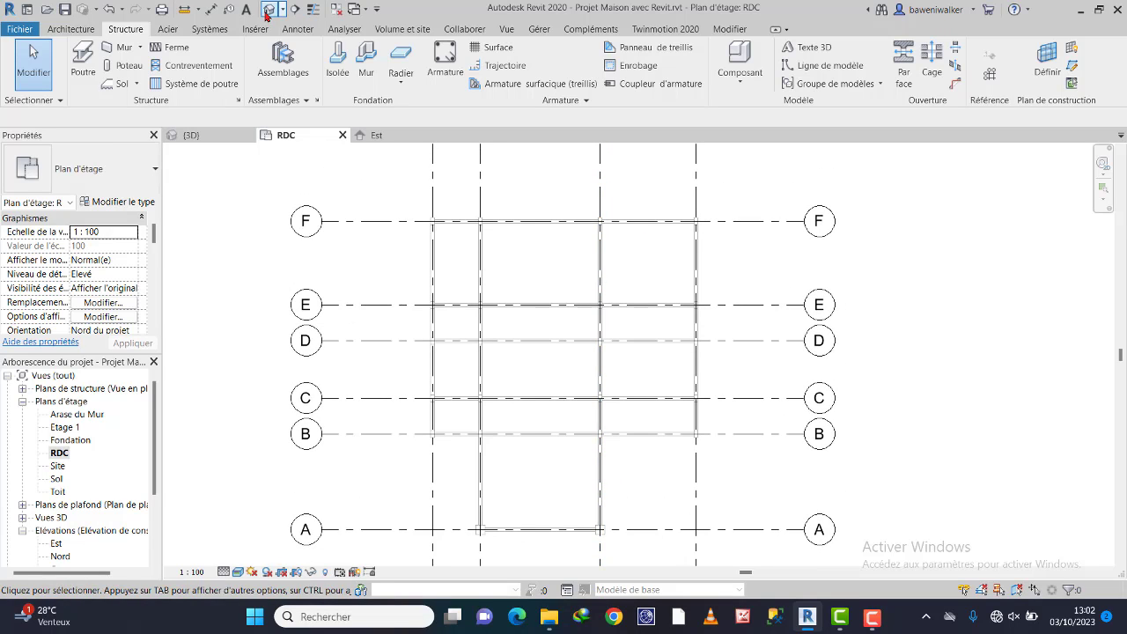
pyautogui.click(267, 13)
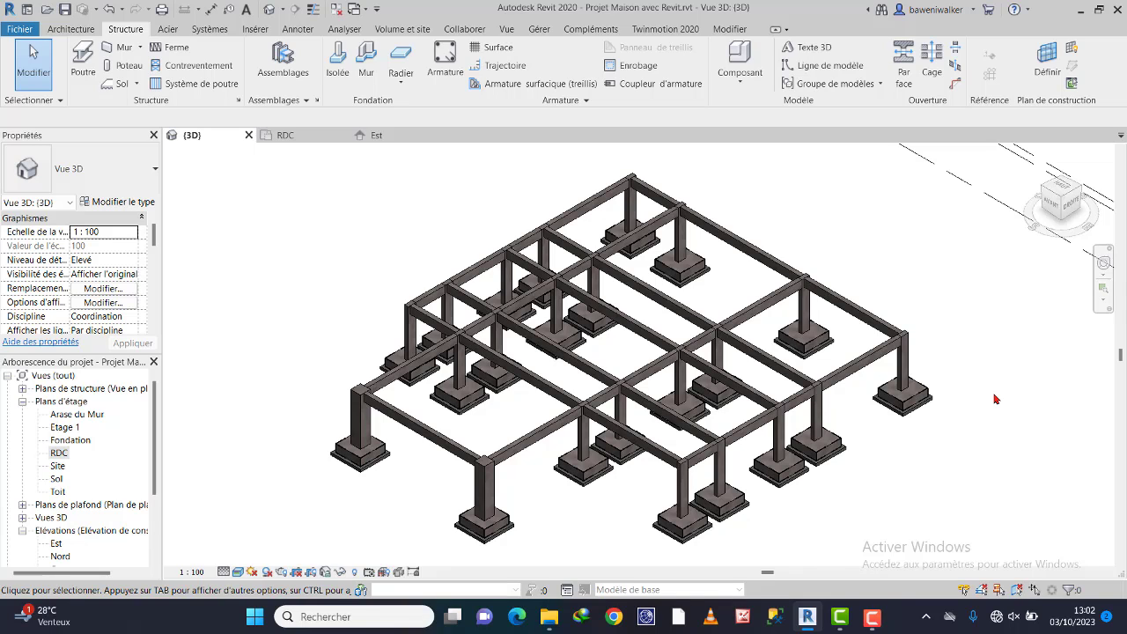
pyautogui.click(871, 622)
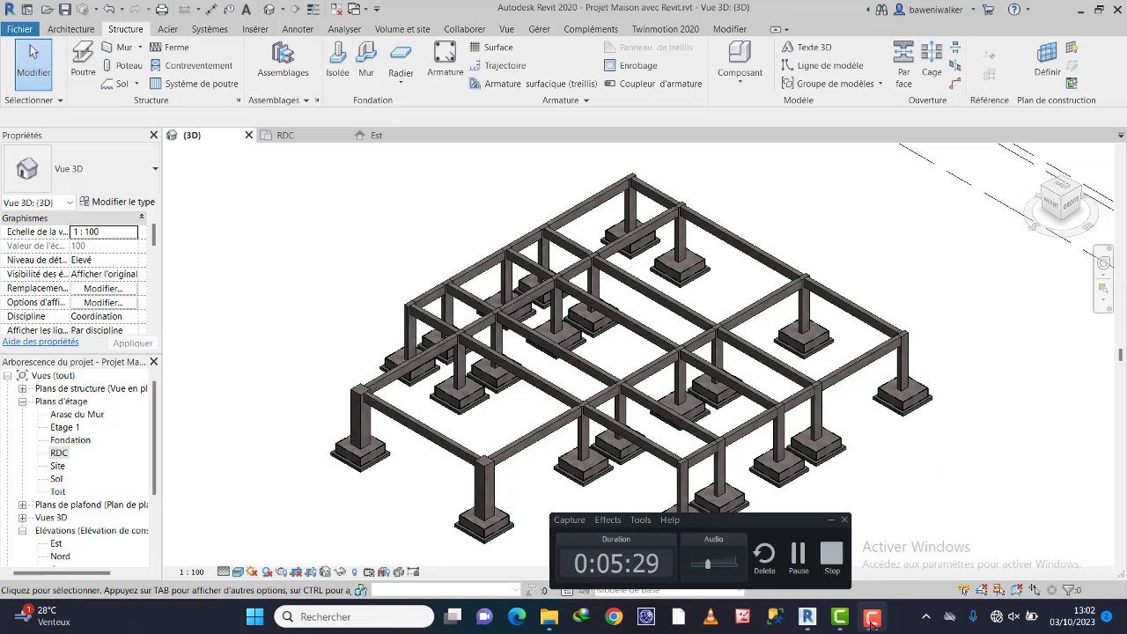